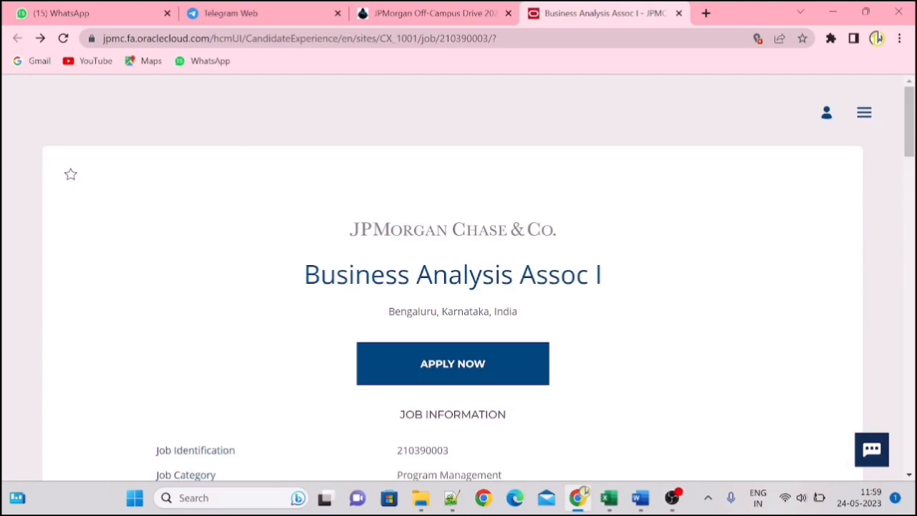
# - Scroll through the Responsibilities and Qualifications to the About the Team section and Apply Now button
pyautogui.moveTo(911, 143); pyautogui.dragTo(912, 269)
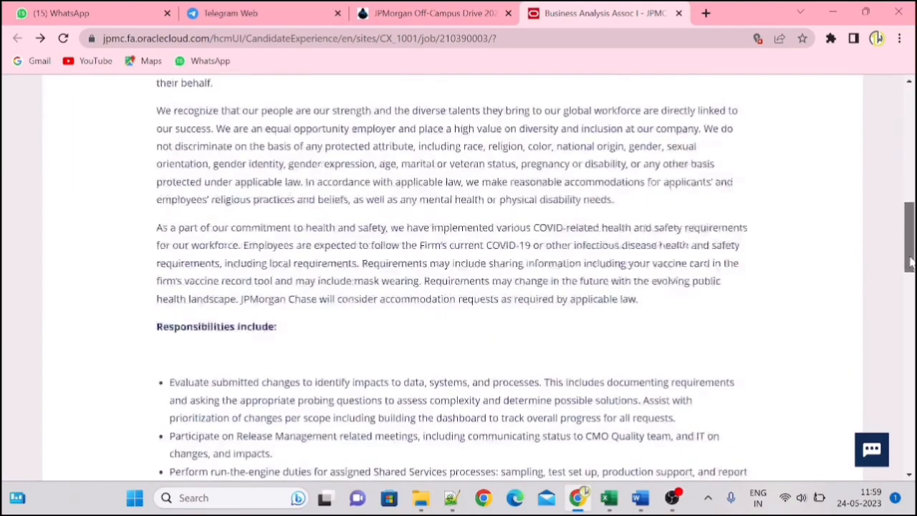
pyautogui.moveTo(911, 225); pyautogui.dragTo(912, 298)
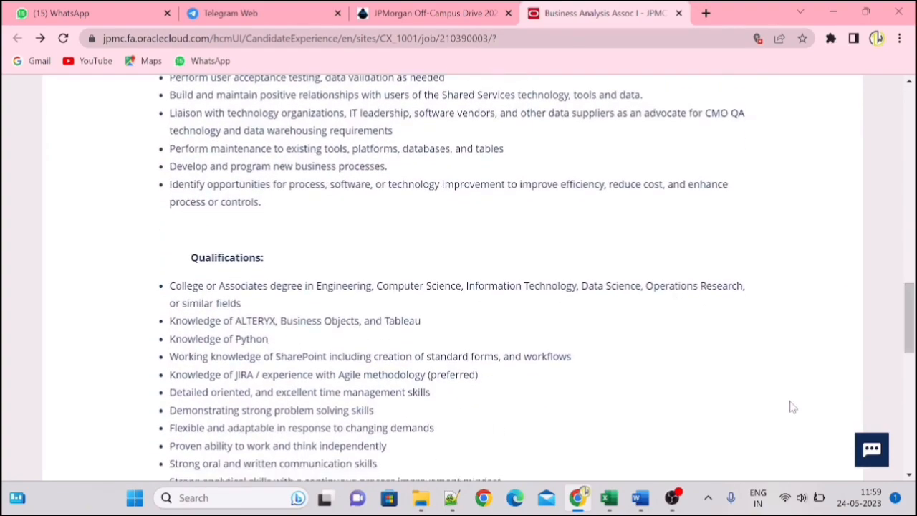
pyautogui.moveTo(911, 355); pyautogui.dragTo(911, 464)
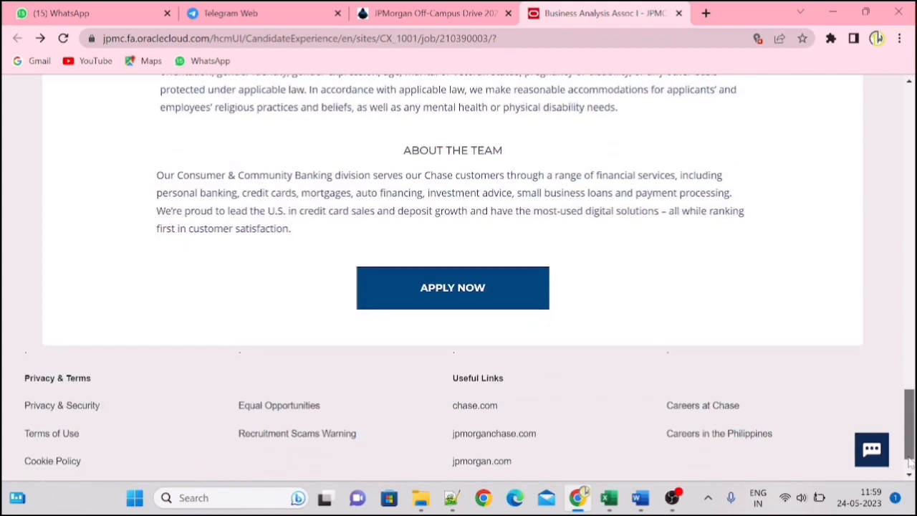
# - Start the application with the applicant's email address, accept the terms and conditions, and continue
pyautogui.click(494, 306)
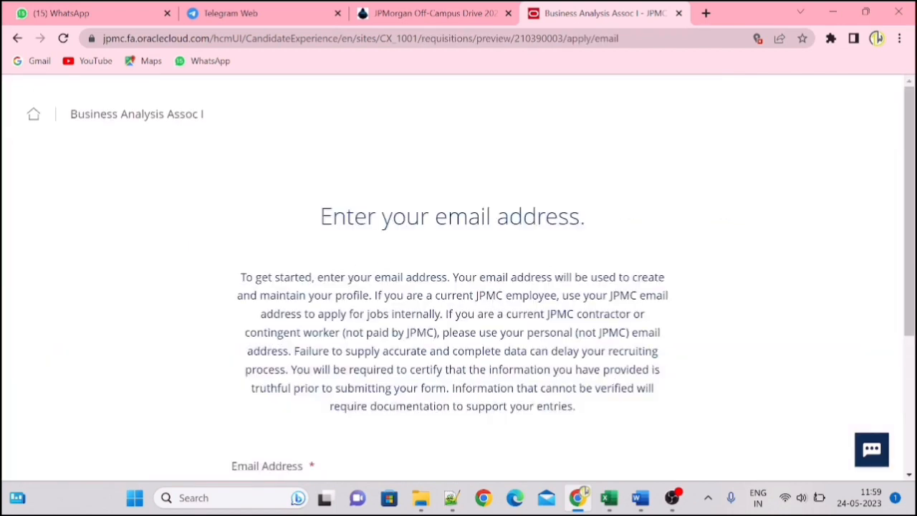
pyautogui.scroll(-2, 282, 302)
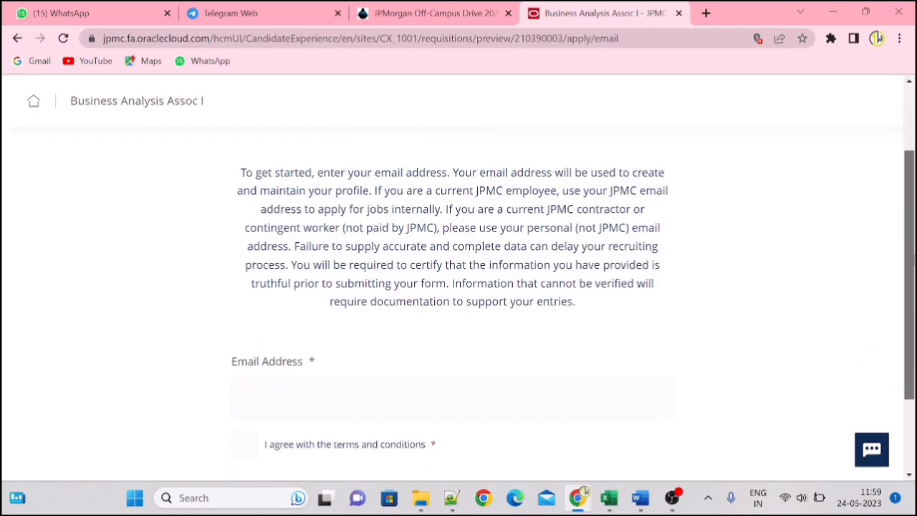
pyautogui.click(302, 391)
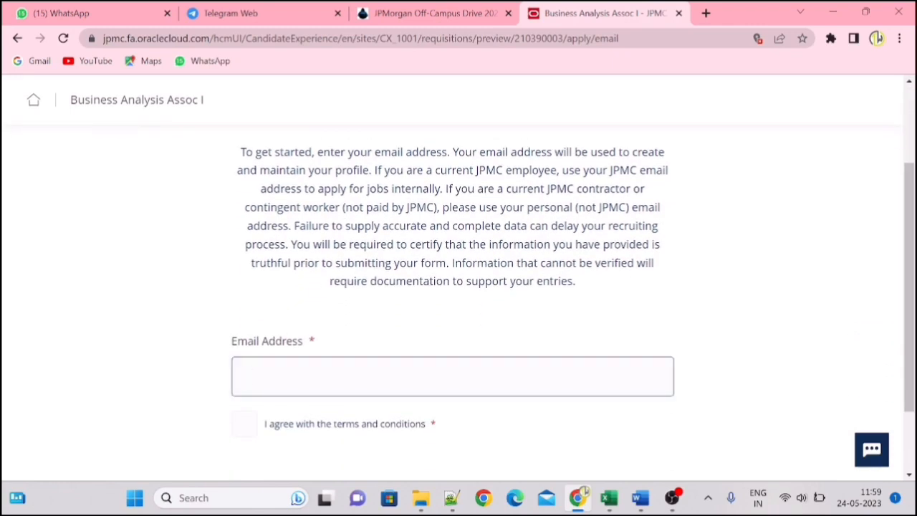
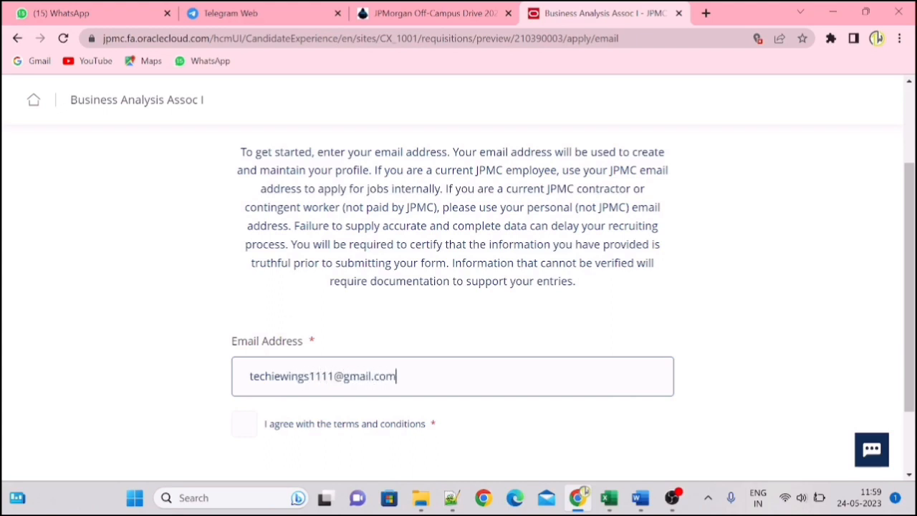
pyautogui.click(246, 424)
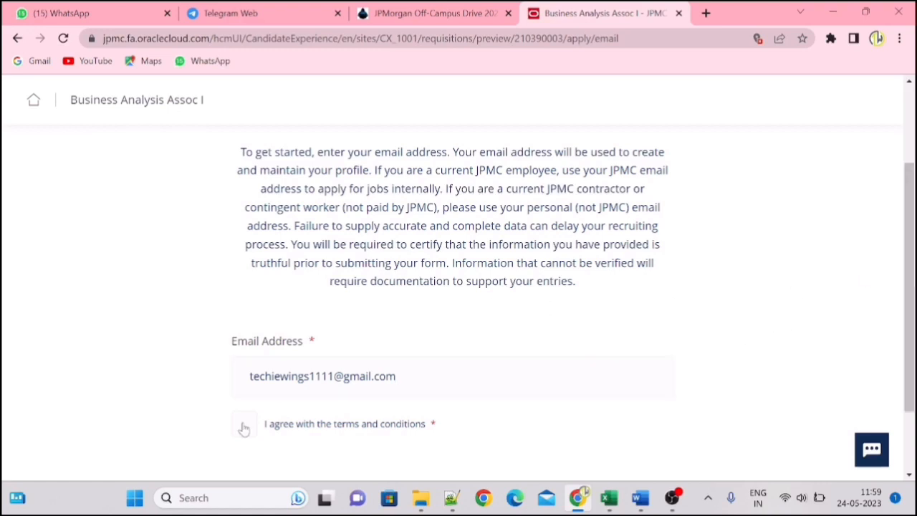
pyautogui.scroll(-2, 909, 322)
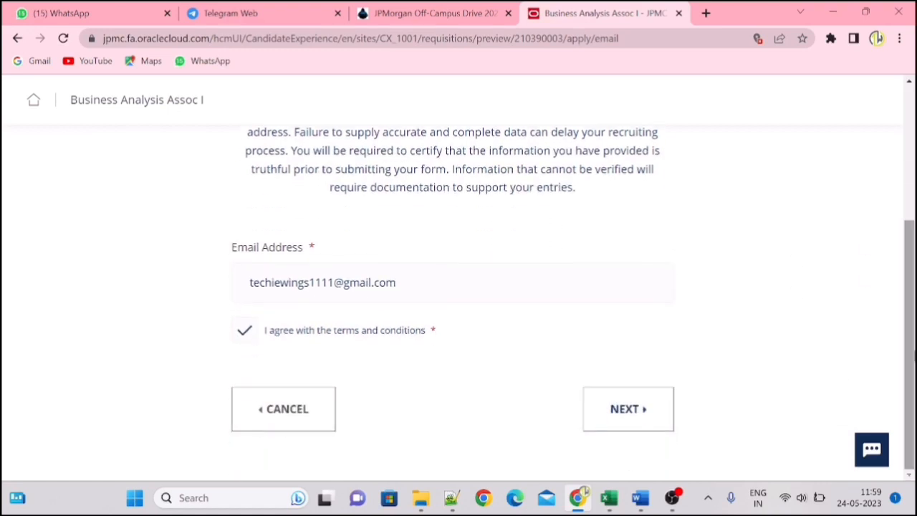
pyautogui.click(639, 399)
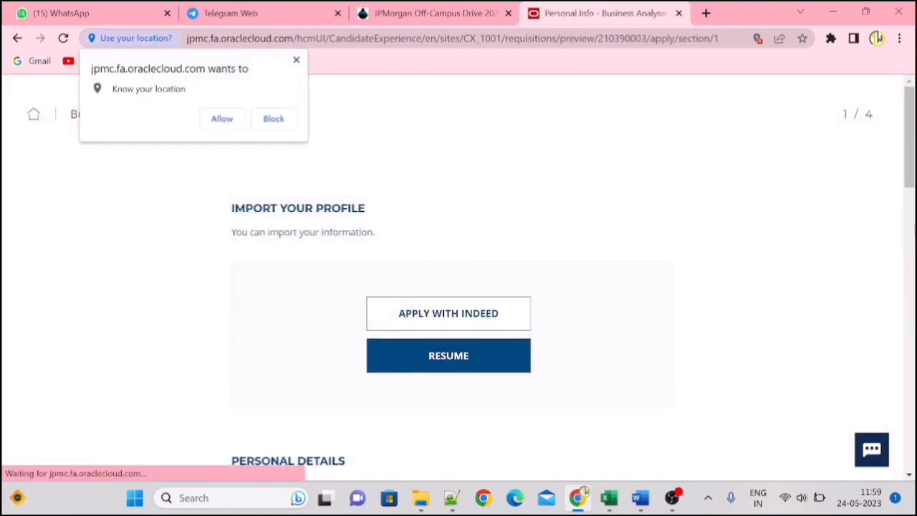
# - Block the location prompt and import the applicant's Word resume from the Desktop
pyautogui.click(295, 60)
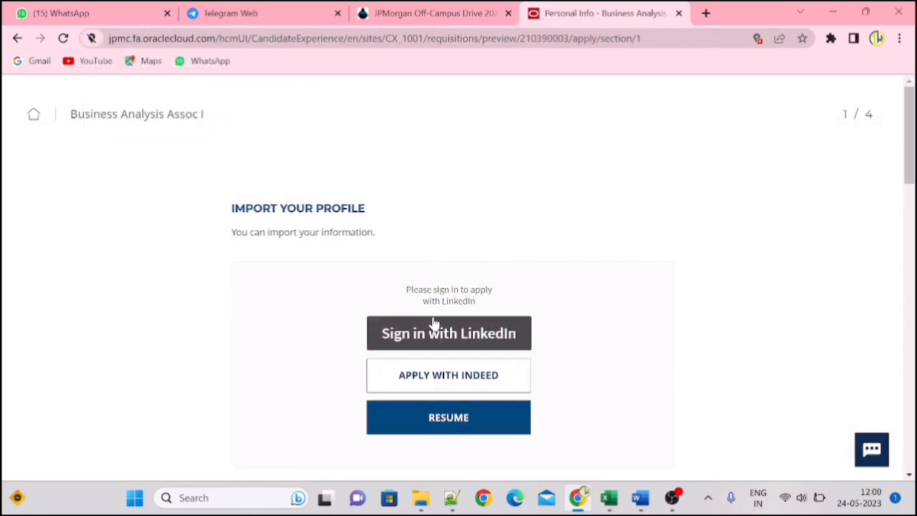
pyautogui.click(462, 419)
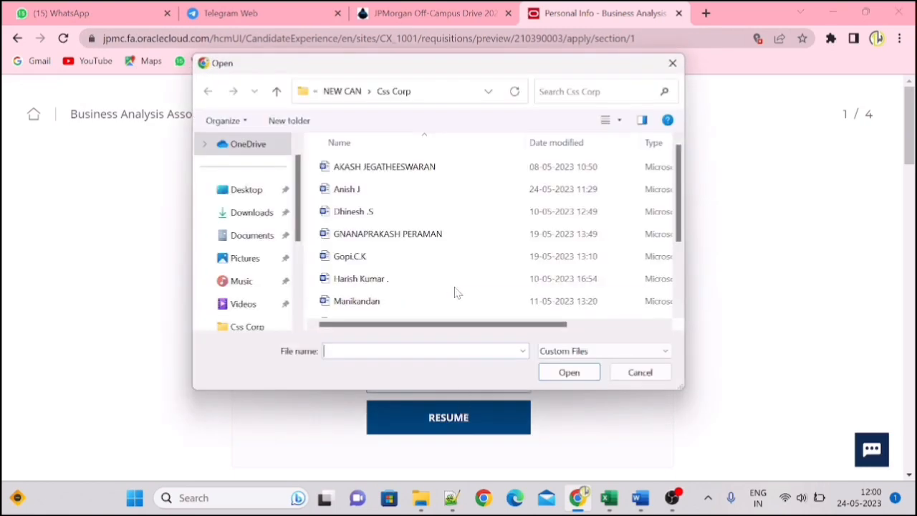
pyautogui.click(237, 189)
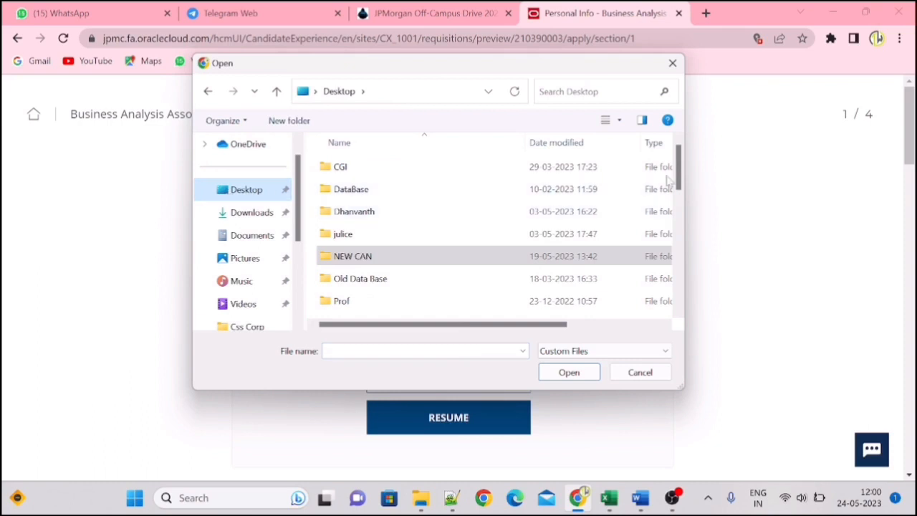
pyautogui.scroll(-4, 471, 198)
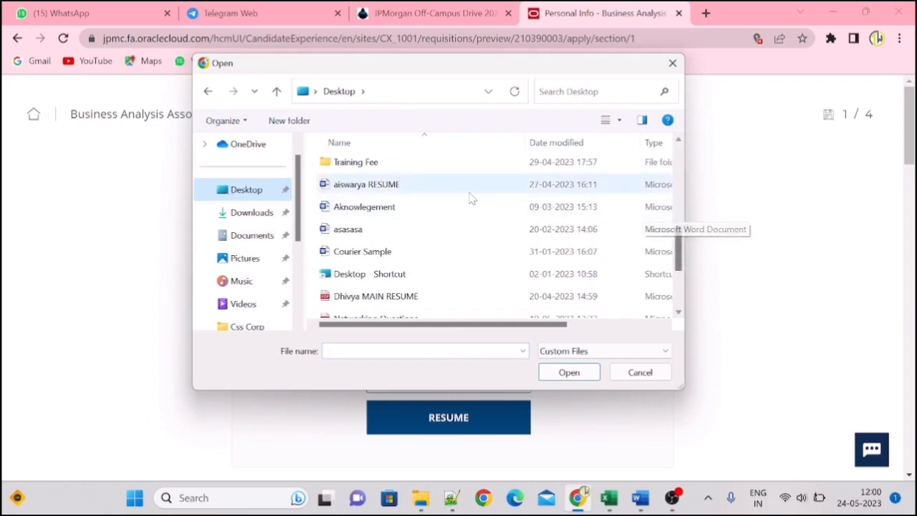
pyautogui.click(466, 190)
pyautogui.click(575, 373)
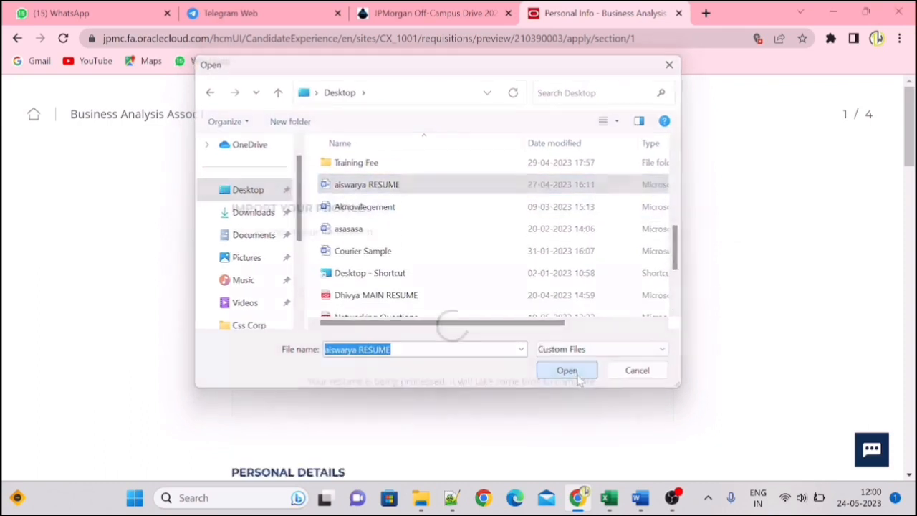
pyautogui.moveTo(579, 381); pyautogui.dragTo(862, 324)
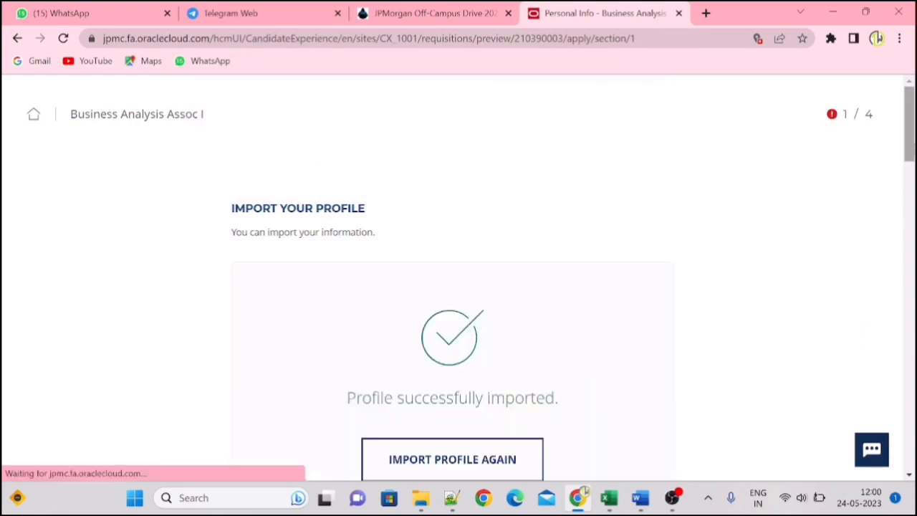
# - Set the title to Miss and replace the imported first and last names with the applicant's name
pyautogui.moveTo(914, 151); pyautogui.dragTo(912, 222)
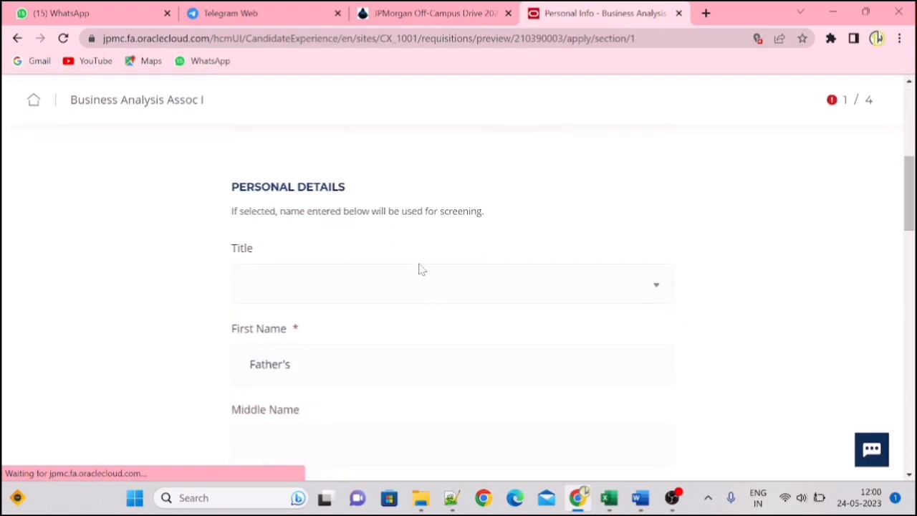
pyautogui.click(394, 278)
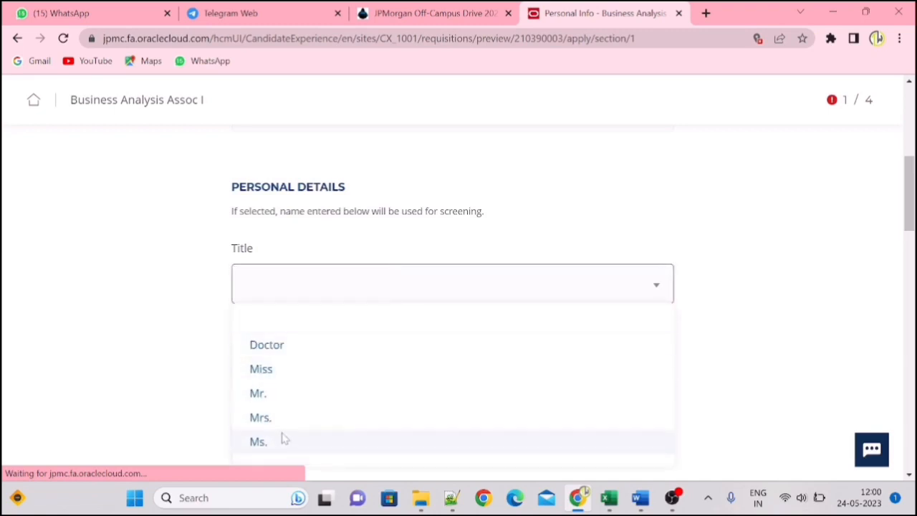
pyautogui.click(287, 380)
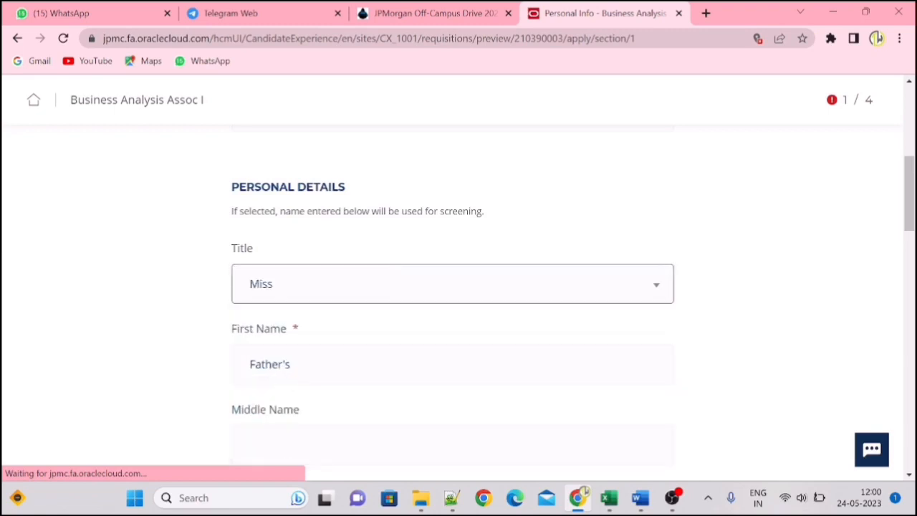
pyautogui.press('Tab')
pyautogui.press('BackSpace')
pyautogui.scroll(-3, 210, 186)
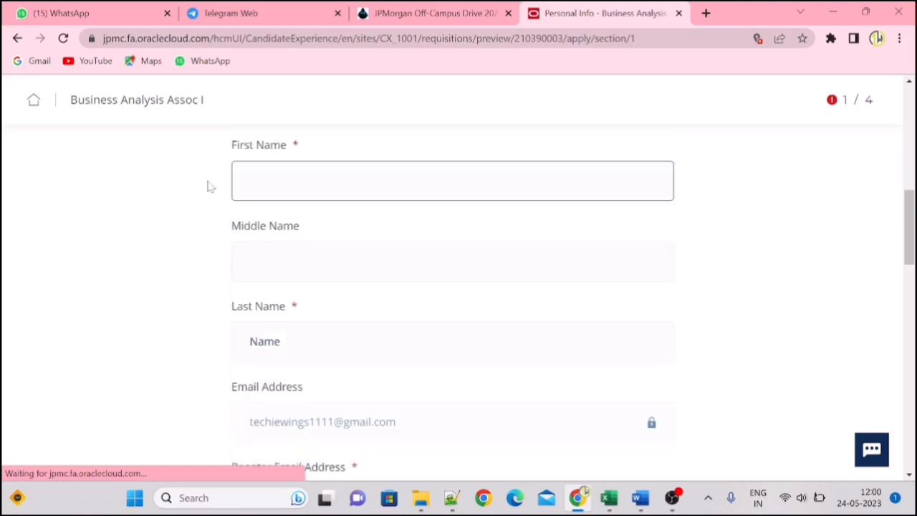
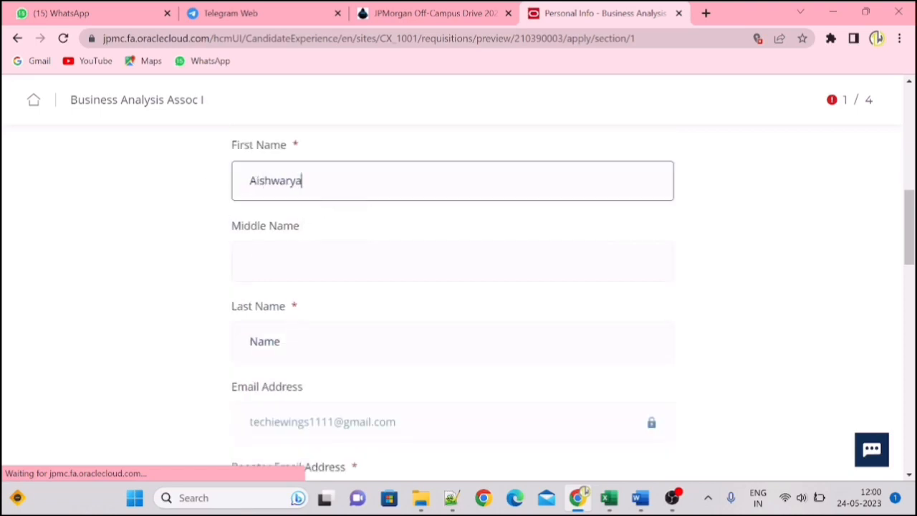
pyautogui.click(283, 342)
pyautogui.moveTo(283, 341); pyautogui.dragTo(215, 342)
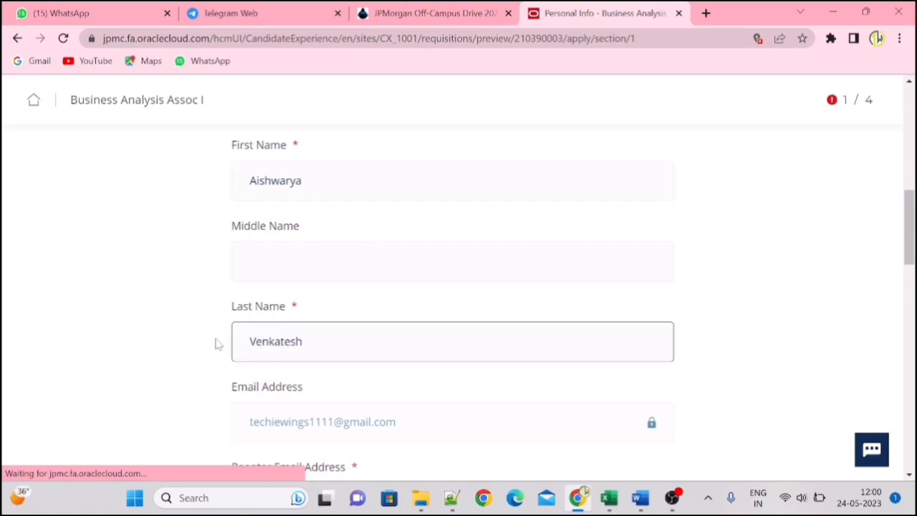
# - Re-enter the applicant's email address and fill in the phone number
pyautogui.moveTo(910, 247); pyautogui.dragTo(911, 274)
pyautogui.press('Tab')
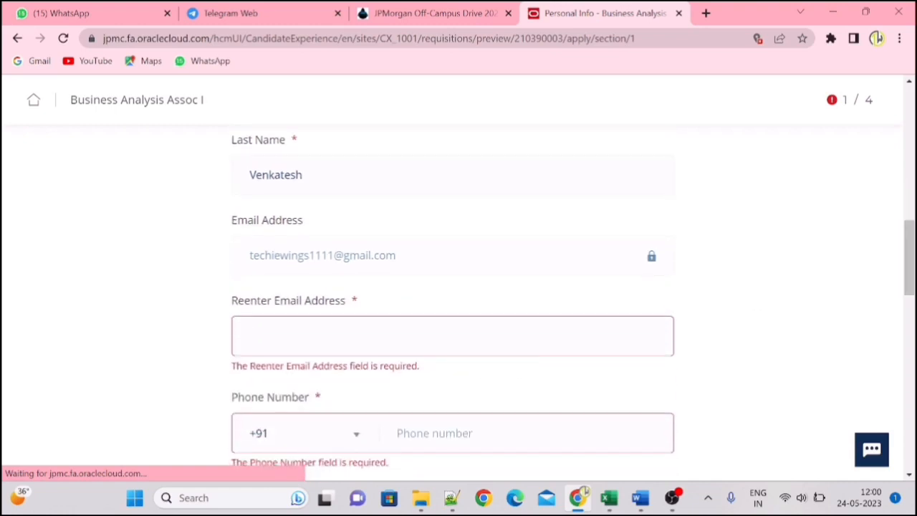
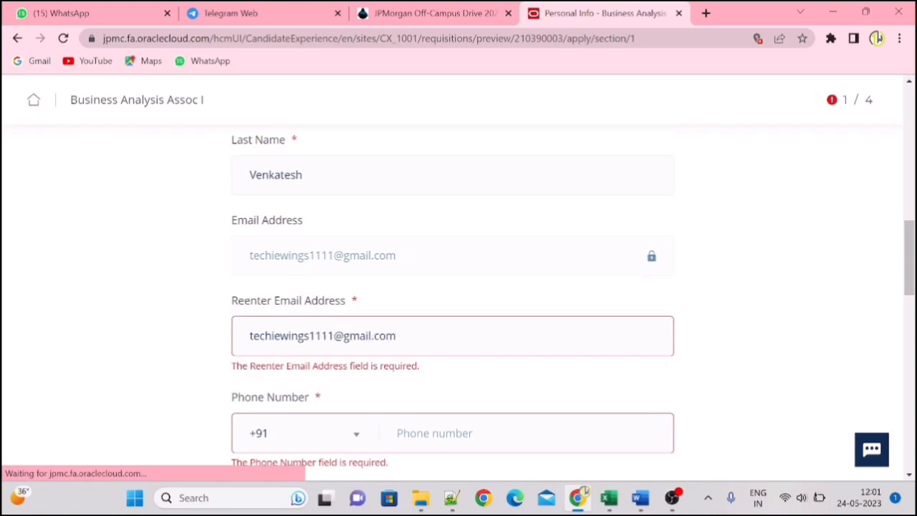
pyautogui.click(572, 296)
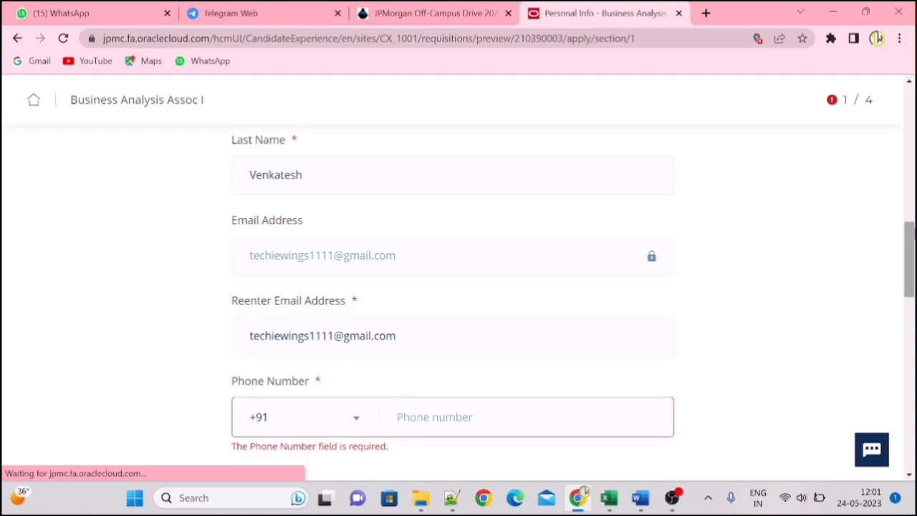
pyautogui.moveTo(909, 259); pyautogui.dragTo(909, 283)
pyautogui.click(434, 285)
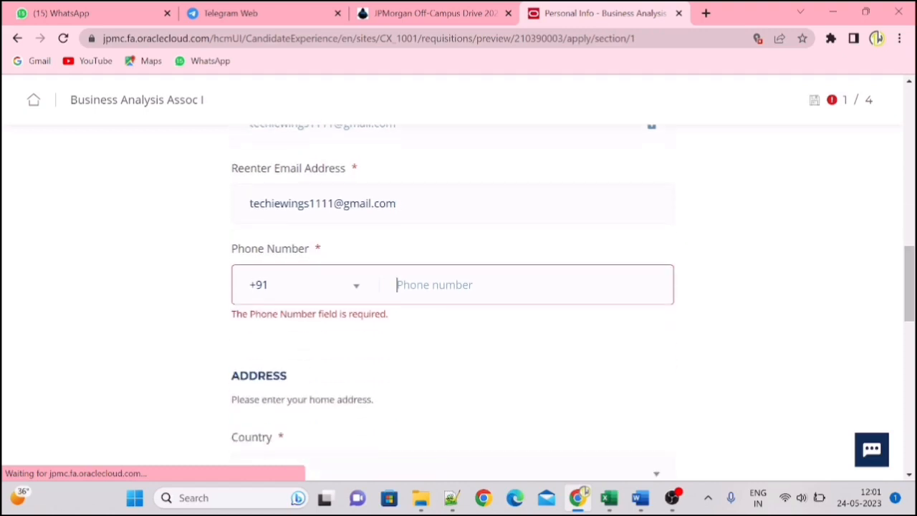
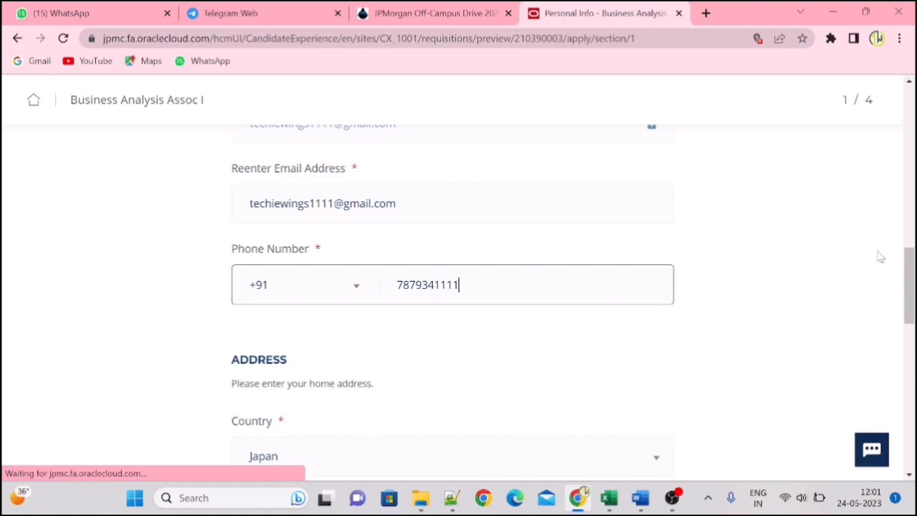
# - Set the country to India, the state to Tamil Nadu and the city to Chennai
pyautogui.moveTo(912, 278); pyautogui.dragTo(910, 310)
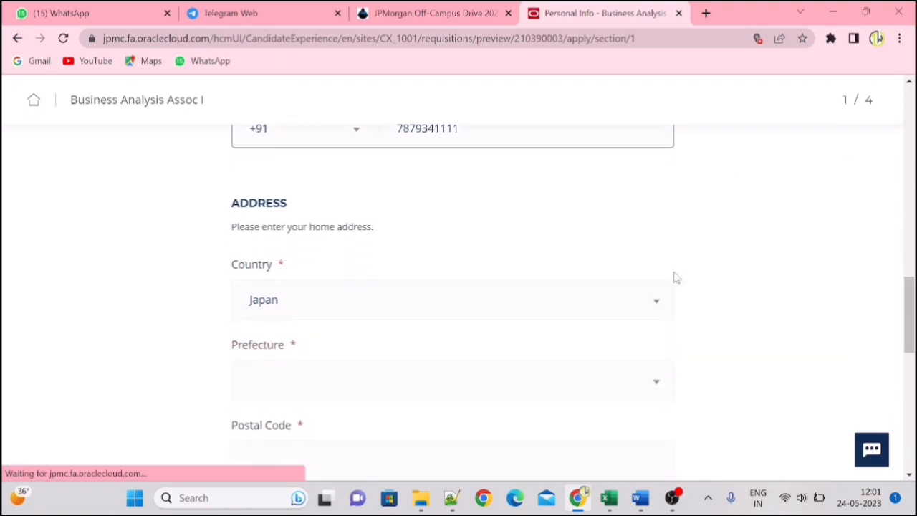
pyautogui.click(564, 287)
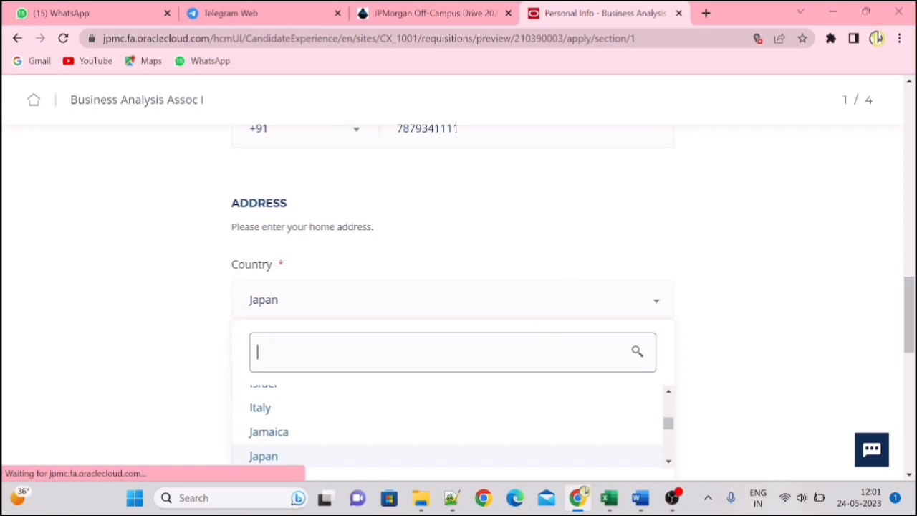
pyautogui.write('indi')
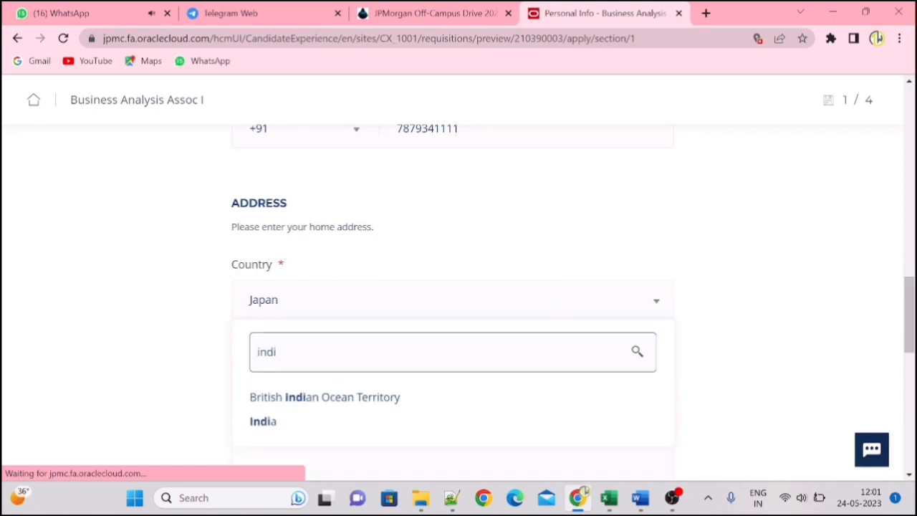
pyautogui.click(385, 422)
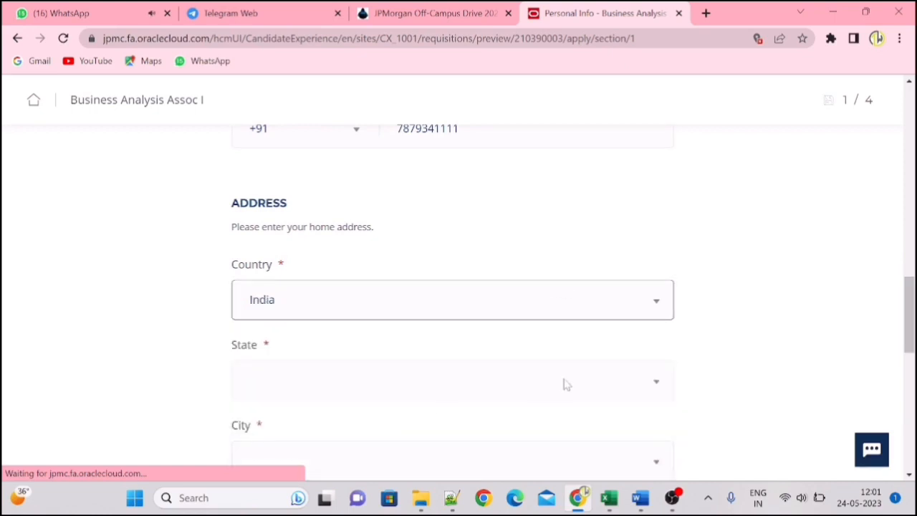
pyautogui.click(447, 385)
pyautogui.write('tam')
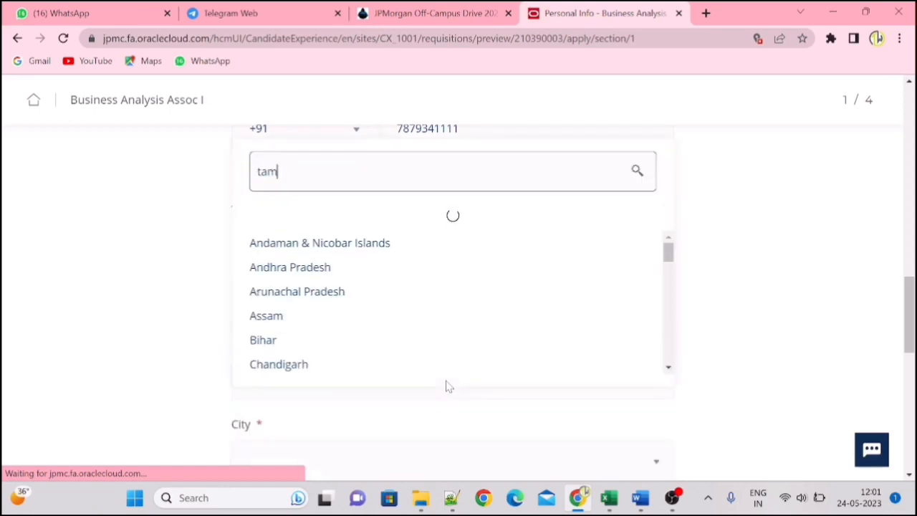
pyautogui.write('il ndu')
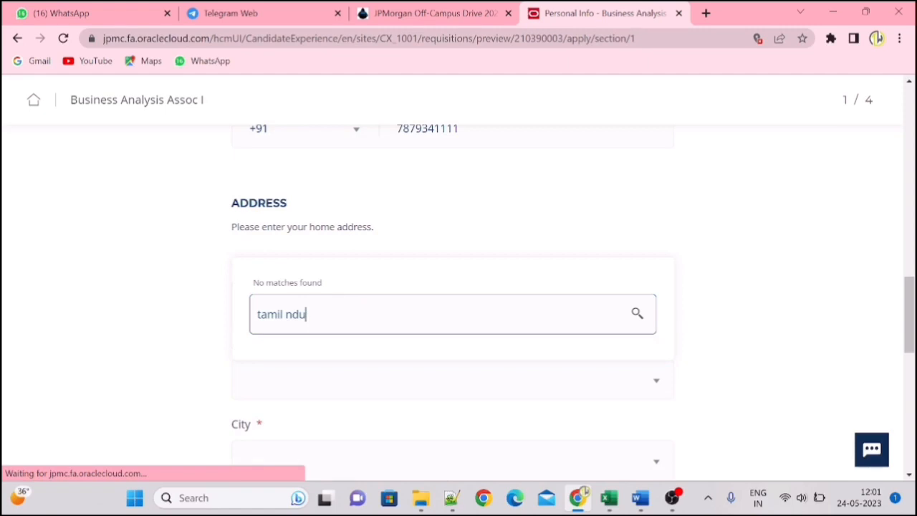
pyautogui.click(297, 313)
pyautogui.write('a')
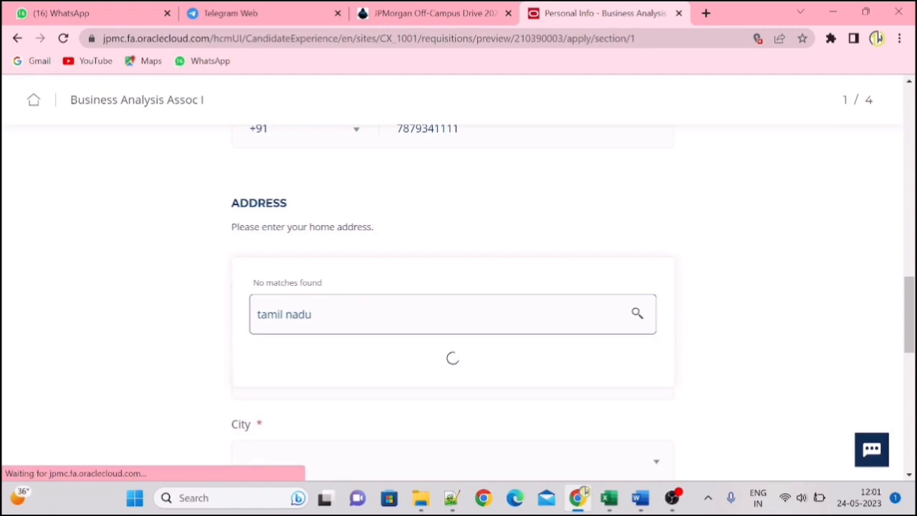
pyautogui.click(302, 336)
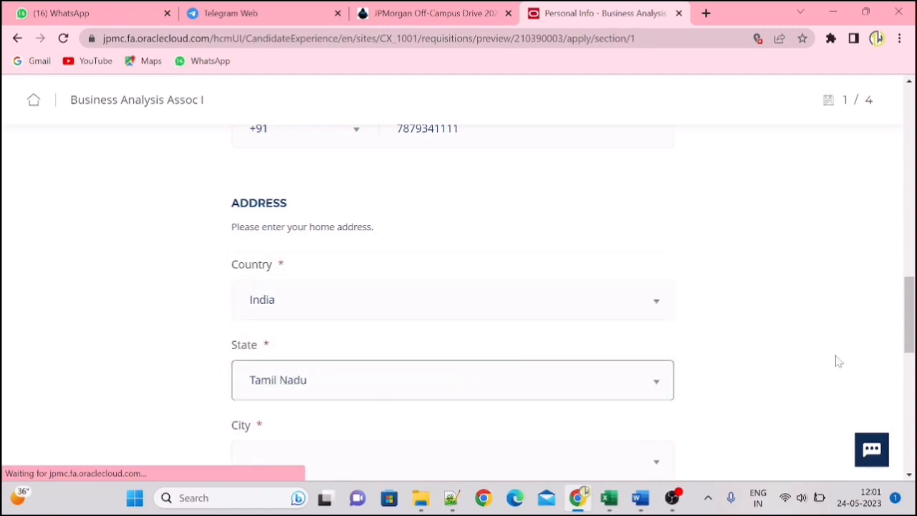
pyautogui.moveTo(909, 330); pyautogui.dragTo(910, 373)
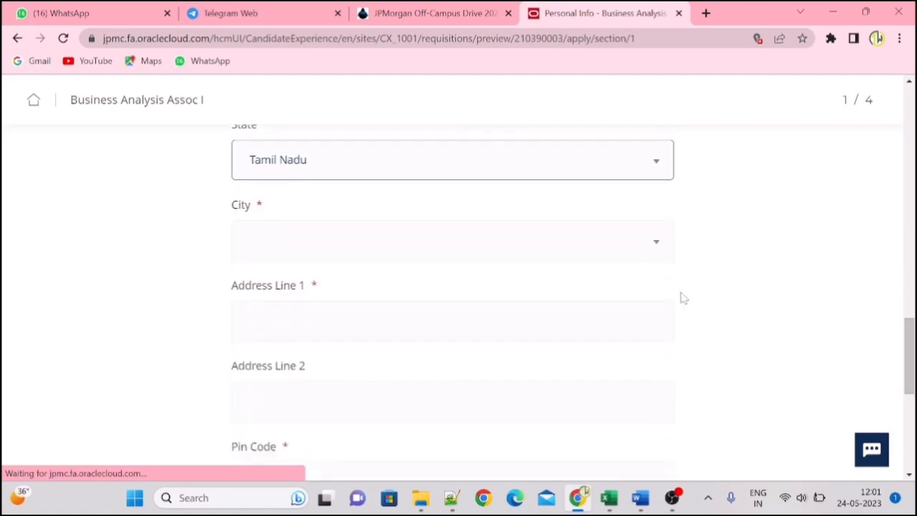
pyautogui.click(363, 233)
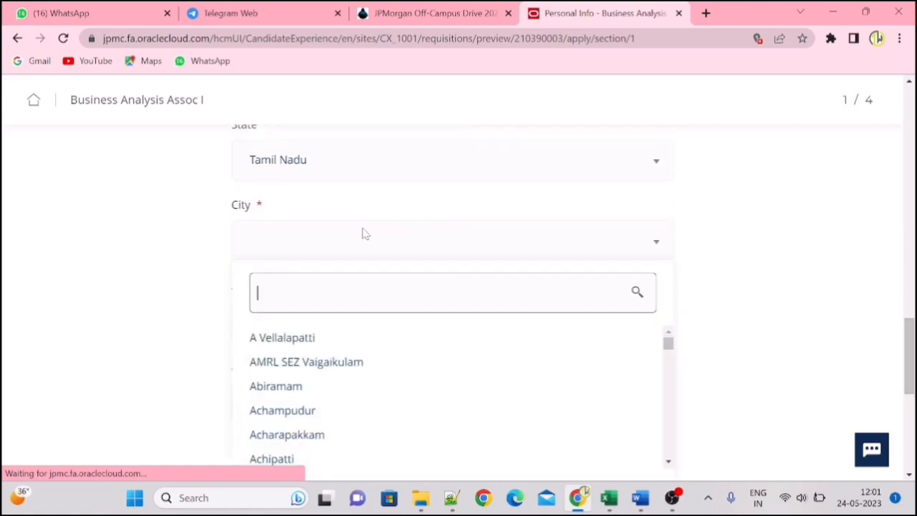
pyautogui.write('chennai')
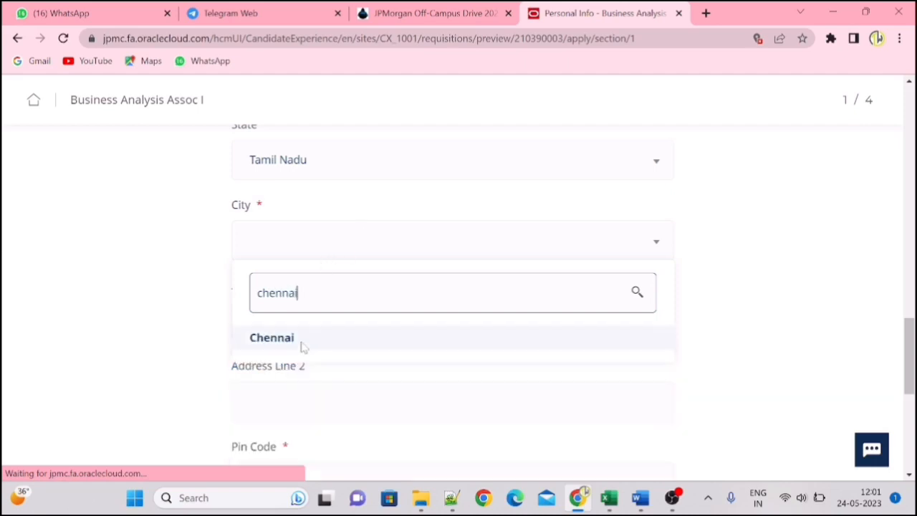
pyautogui.click(303, 349)
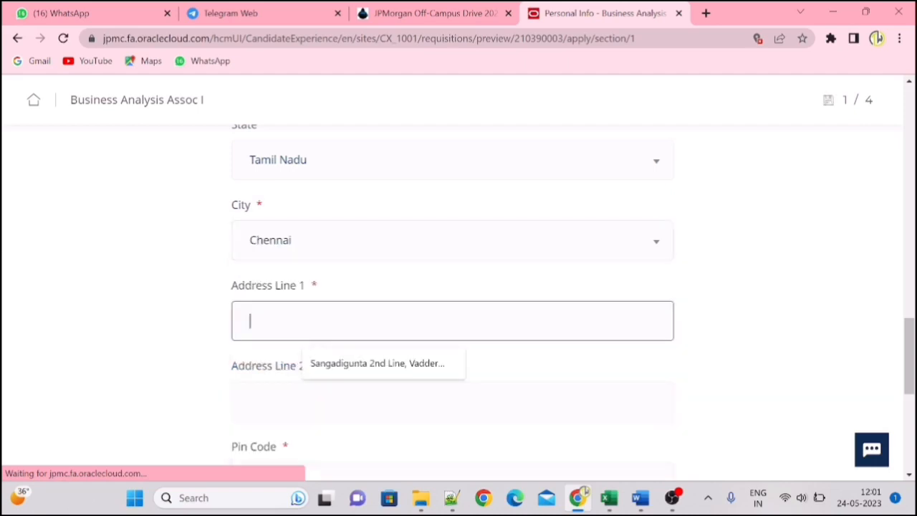
# - Fill in address line 1 and the pin code
pyautogui.write('a')
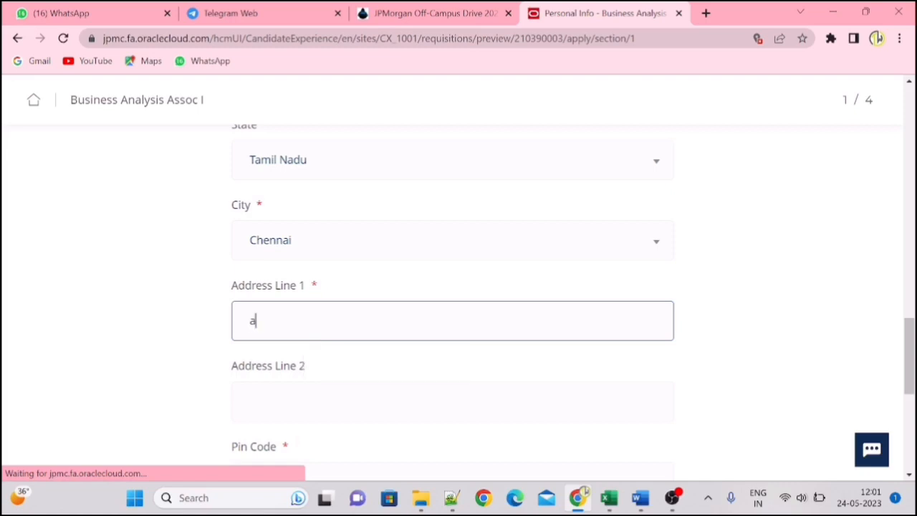
pyautogui.write('bc c')
pyautogui.write('olny')
pyautogui.write('olony')
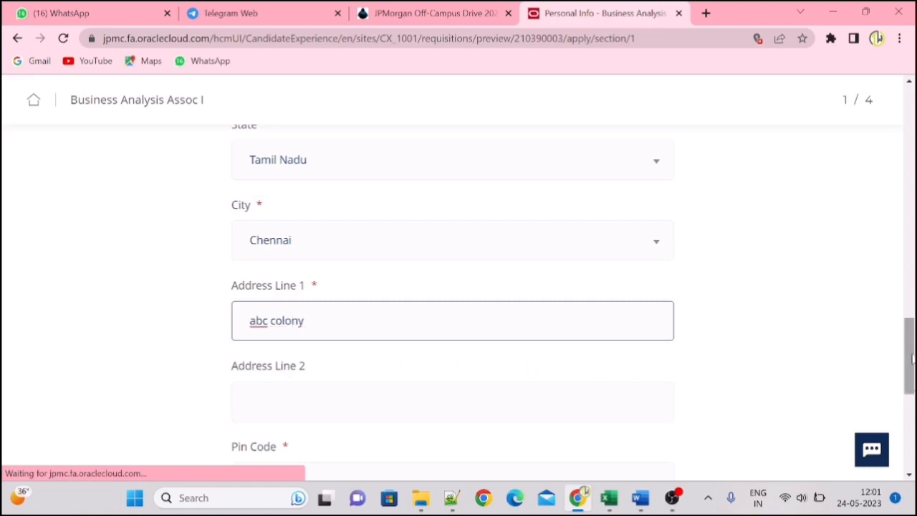
pyautogui.moveTo(912, 356); pyautogui.dragTo(912, 396)
pyautogui.click(331, 280)
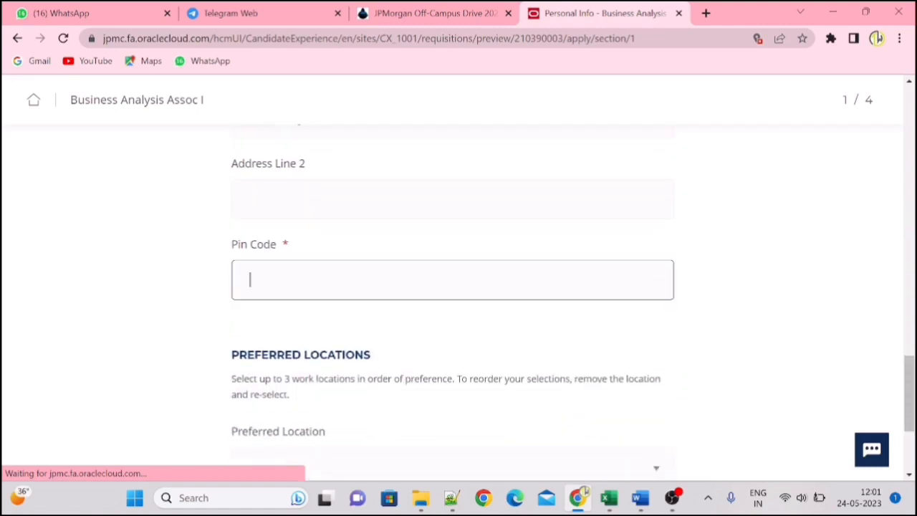
pyautogui.write('600011')
pyautogui.moveTo(912, 361); pyautogui.dragTo(911, 401)
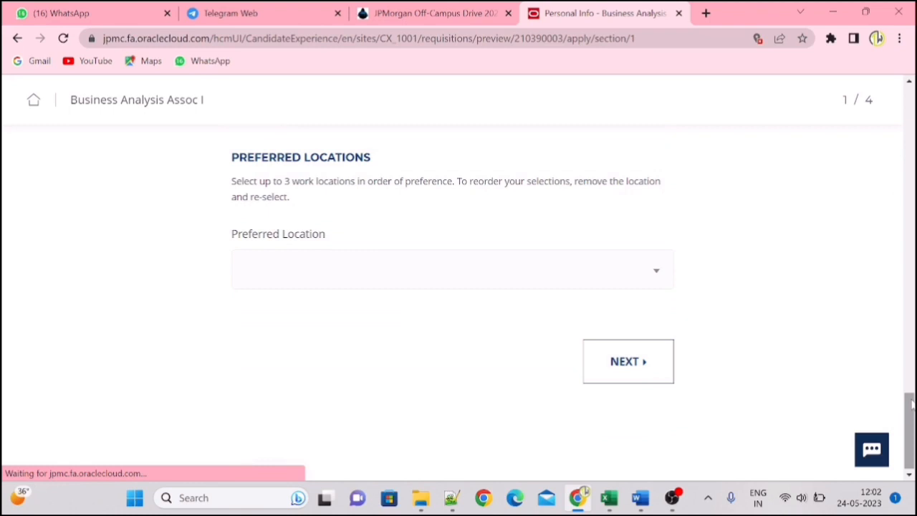
# - Choose 33437-Embassy Tech Village - Parcel as the preferred location
pyautogui.click(573, 264)
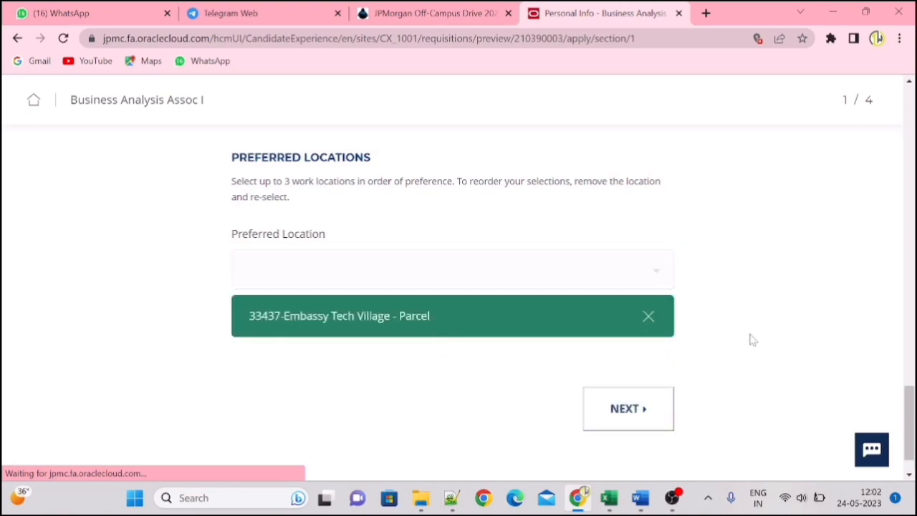
pyautogui.scroll(-1, 910, 423)
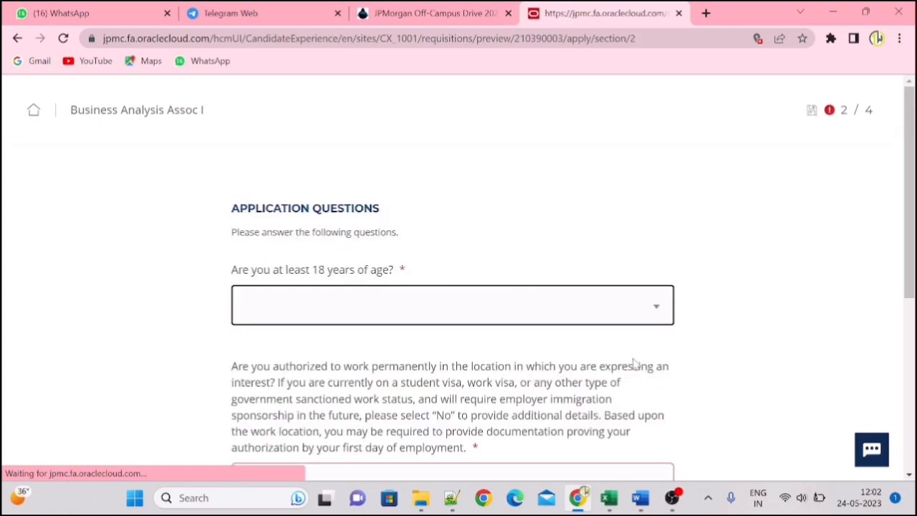
# - Answer Yes to being at least 18 and No to holding an Indian Passport, then continue
pyautogui.click(388, 304)
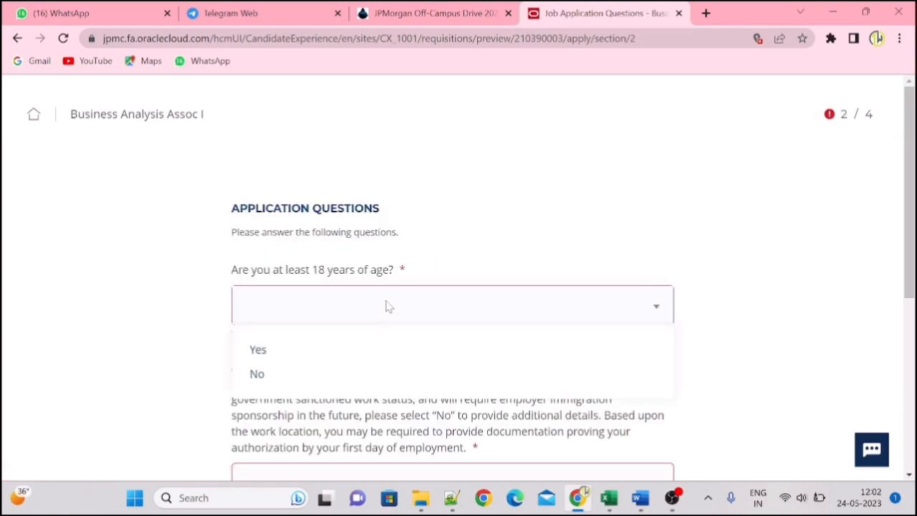
pyautogui.click(337, 353)
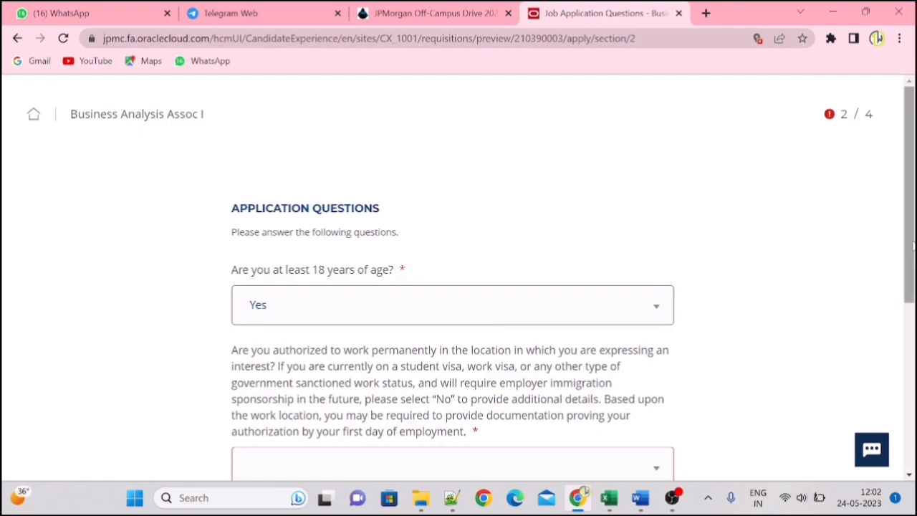
pyautogui.scroll(-1, 909, 240)
pyautogui.moveTo(913, 287); pyautogui.dragTo(914, 299)
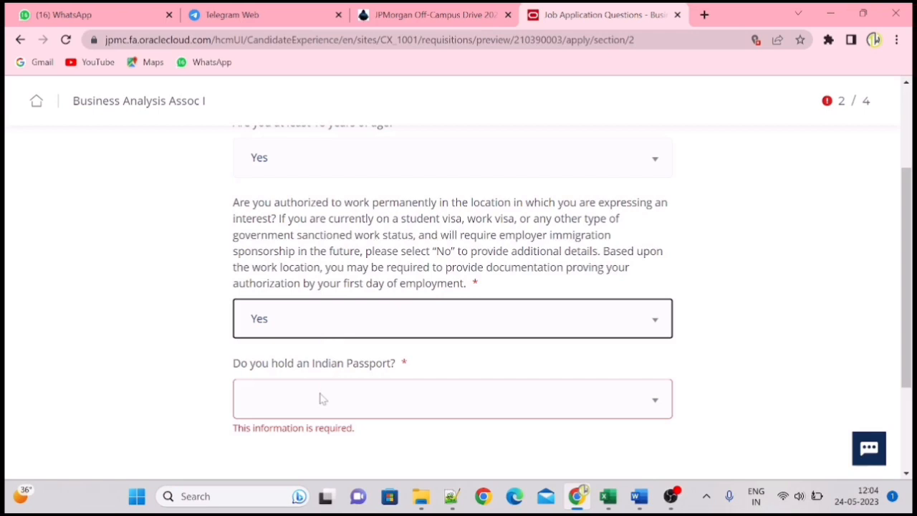
pyautogui.click(321, 399)
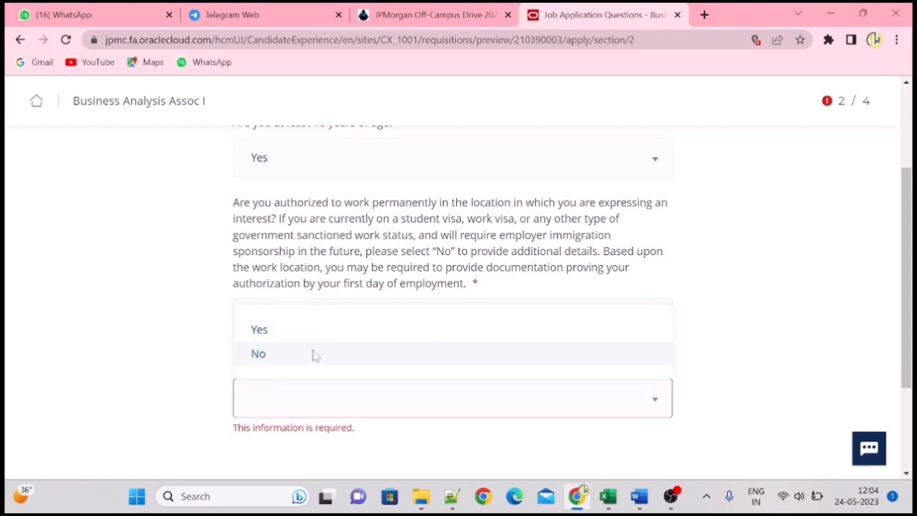
pyautogui.click(312, 362)
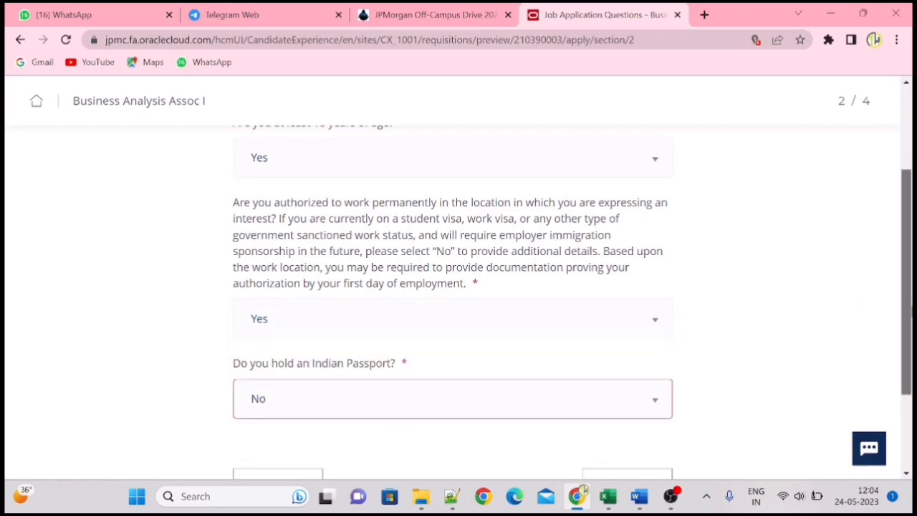
pyautogui.scroll(-1, 907, 366)
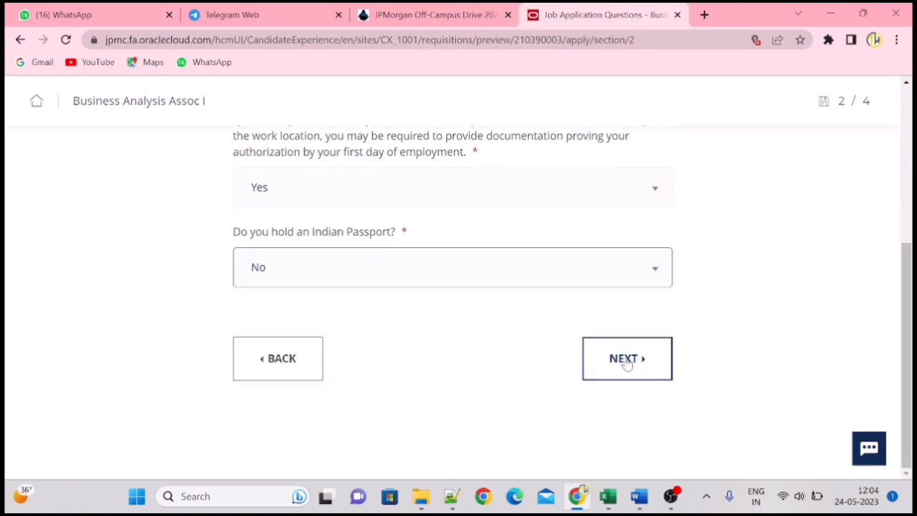
pyautogui.click(627, 362)
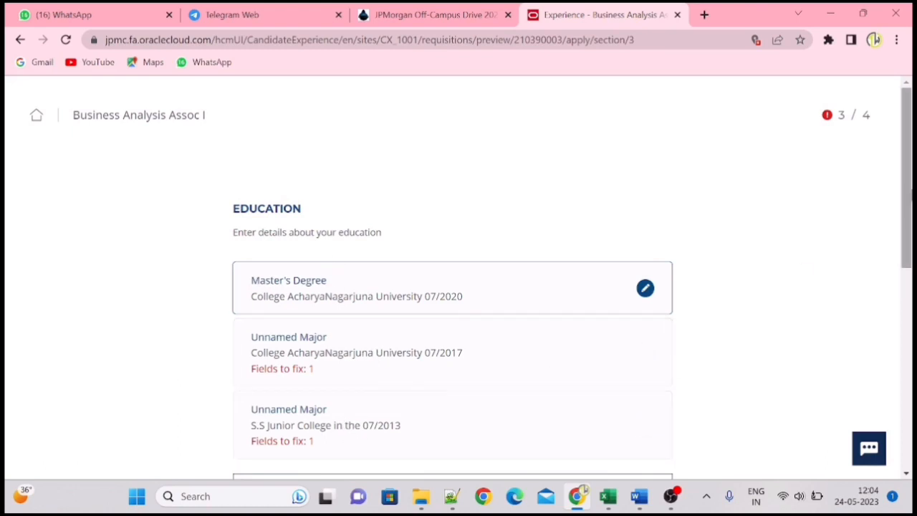
# - Leave the Education and Experience entries unchanged and continue to step 4
pyautogui.scroll(-2, 888, 222)
pyautogui.scroll(-1, 452, 286)
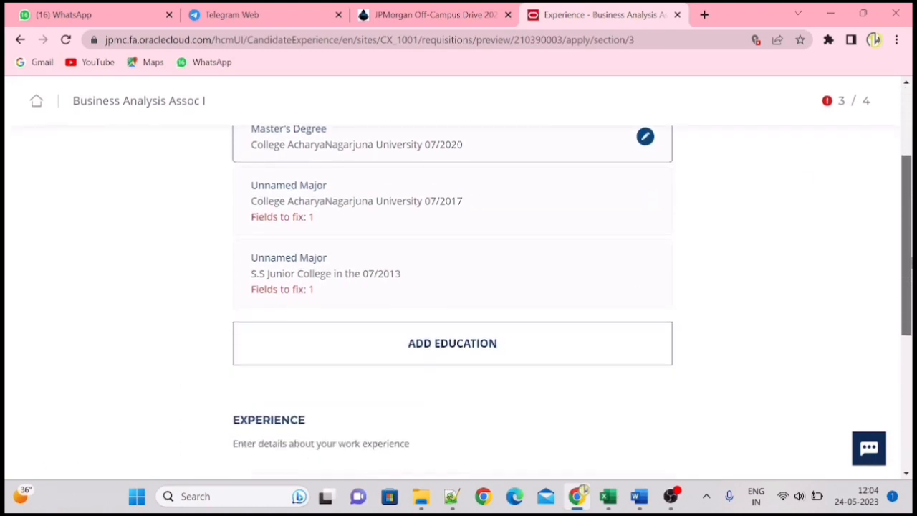
pyautogui.scroll(-2, 452, 286)
pyautogui.scroll(-1, 358, 322)
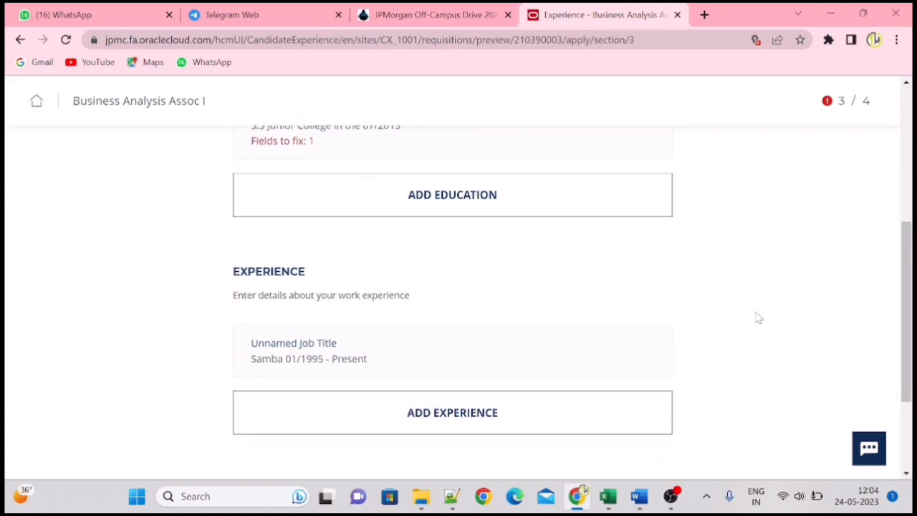
pyautogui.moveTo(907, 290); pyautogui.dragTo(908, 360)
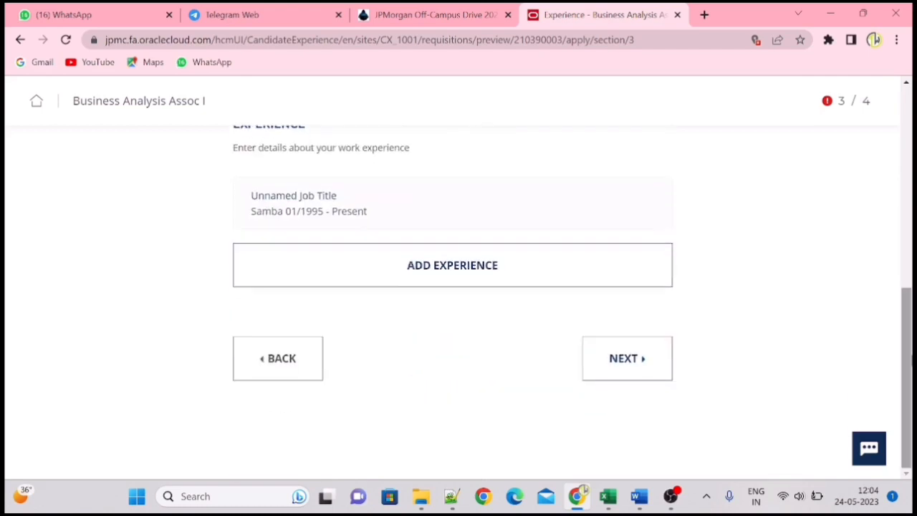
pyautogui.click(629, 364)
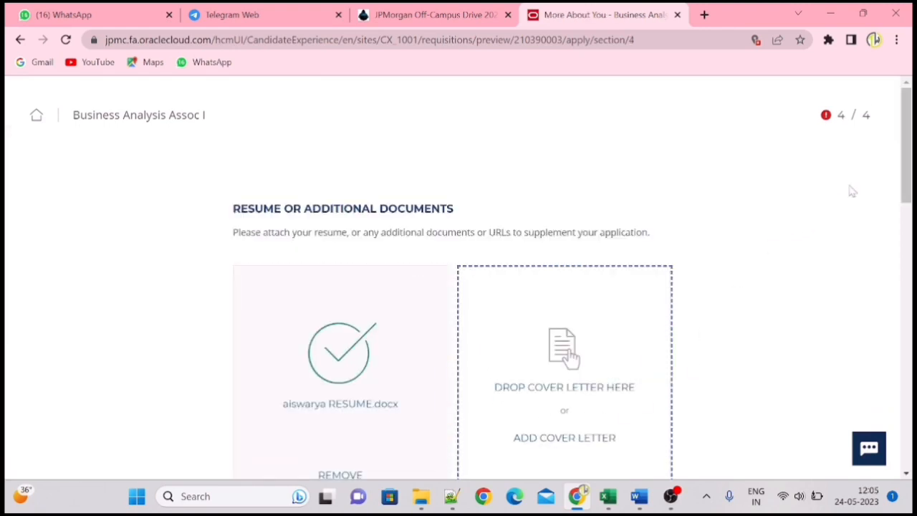
# - Set Ethnicity to Asian and Gender to Female
pyautogui.moveTo(907, 143)
pyautogui.mouseDown()
pyautogui.moveTo(905, 321)
pyautogui.moveTo(903, 293)
pyautogui.mouseUp()
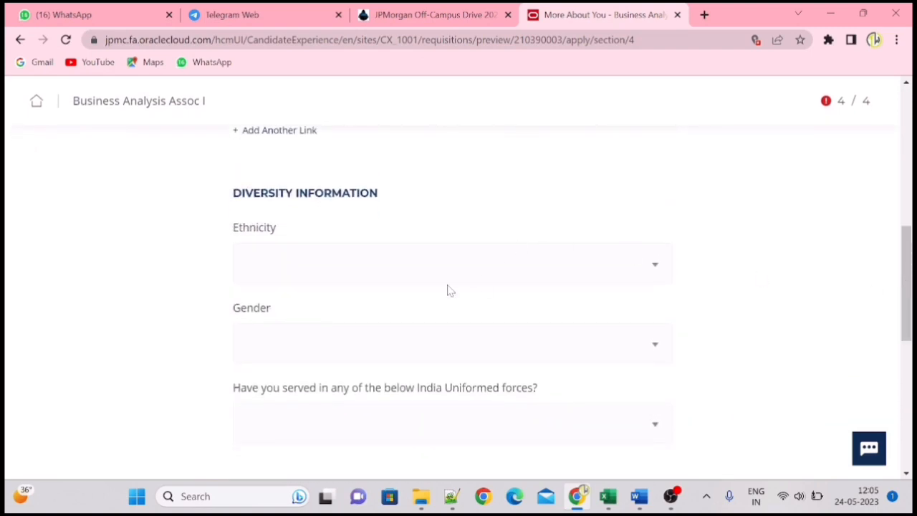
pyautogui.click(473, 270)
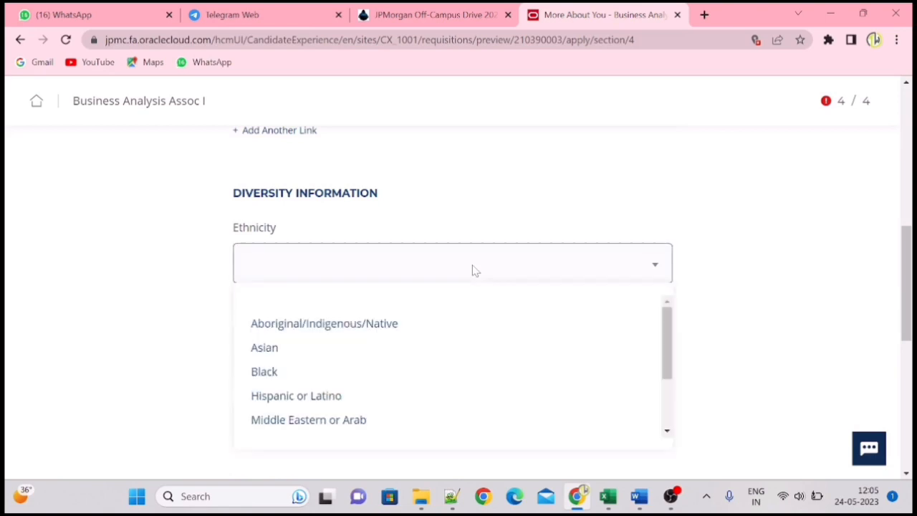
pyautogui.click(403, 349)
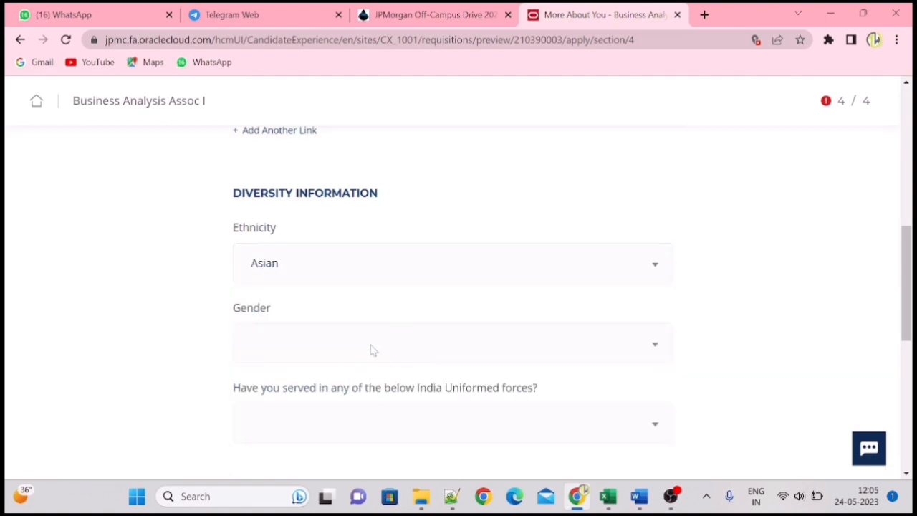
pyautogui.click(370, 346)
pyautogui.click(328, 433)
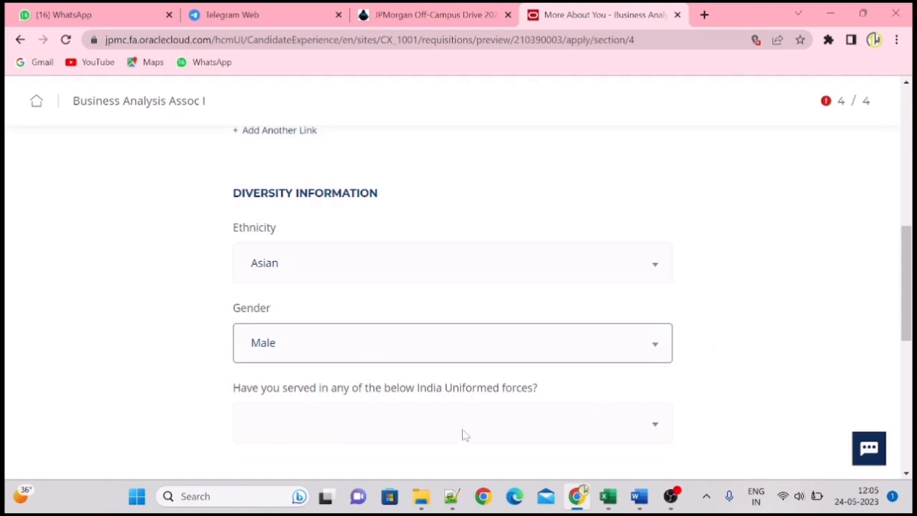
pyautogui.click(482, 358)
pyautogui.click(421, 406)
# - Answer No to uniformed forces service and agree to receive marketing communications
pyautogui.scroll(-2, 544, 282)
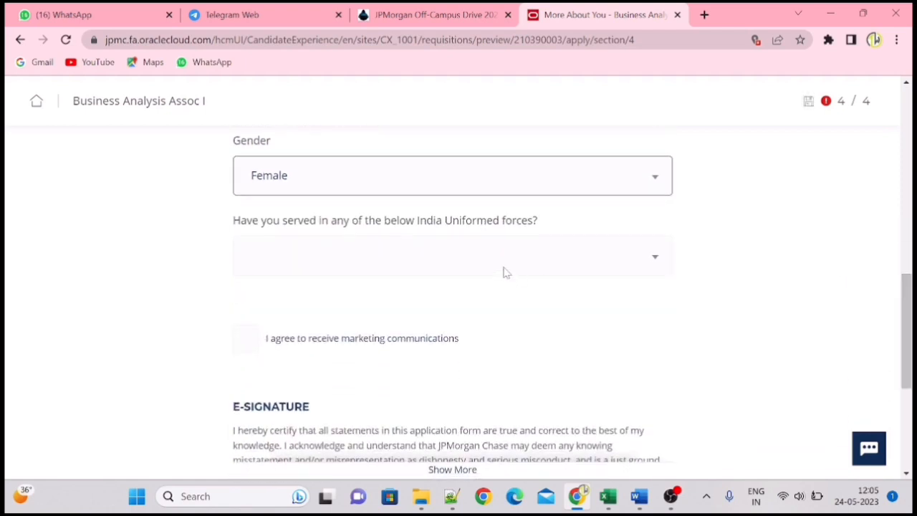
pyautogui.click(465, 264)
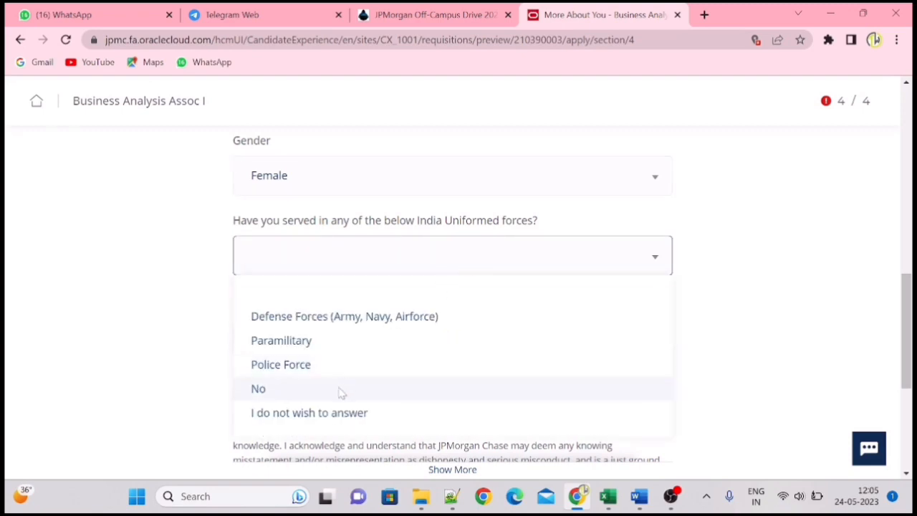
pyautogui.click(304, 396)
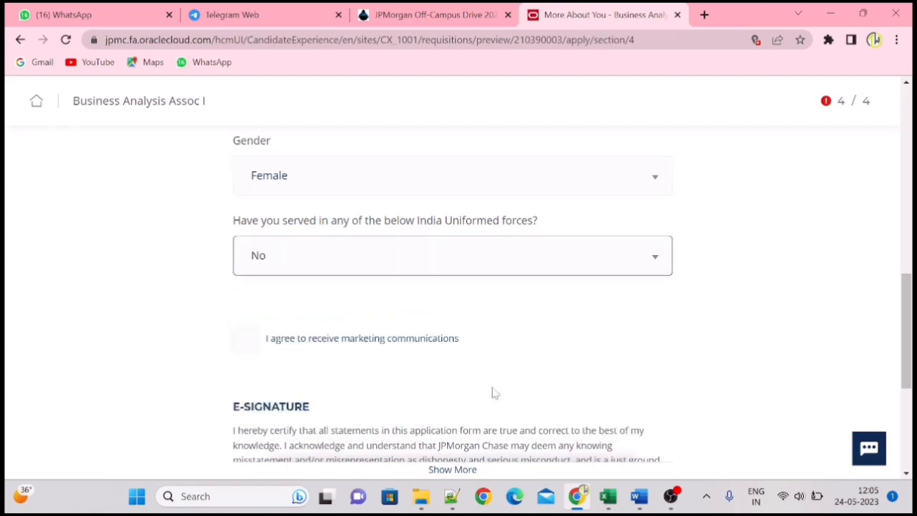
pyautogui.click(252, 336)
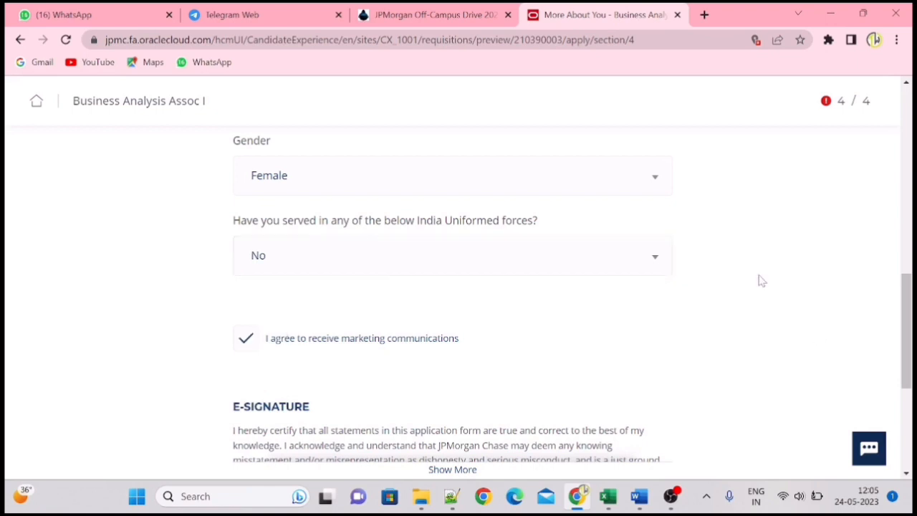
pyautogui.moveTo(906, 331); pyautogui.dragTo(906, 389)
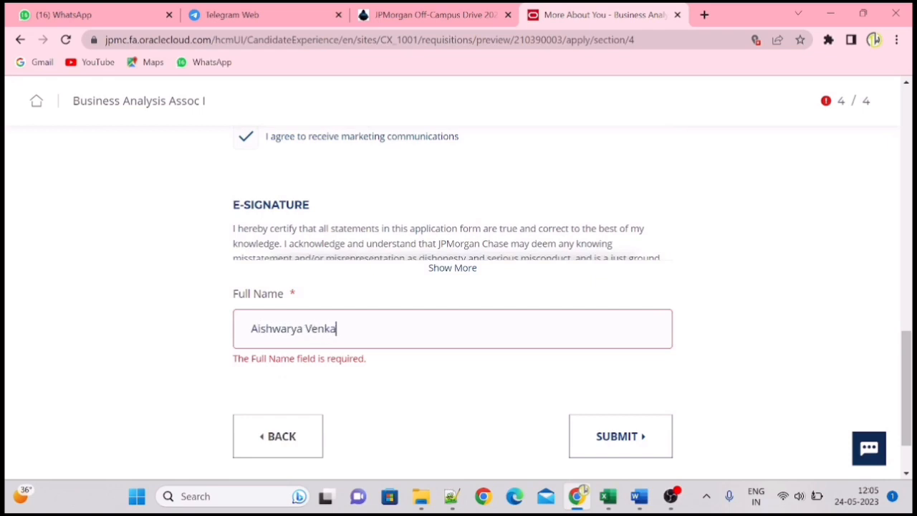
# - Sign with the applicant's full name and submit, which reports 2 errors to fix
pyautogui.click(492, 409)
pyautogui.click(642, 425)
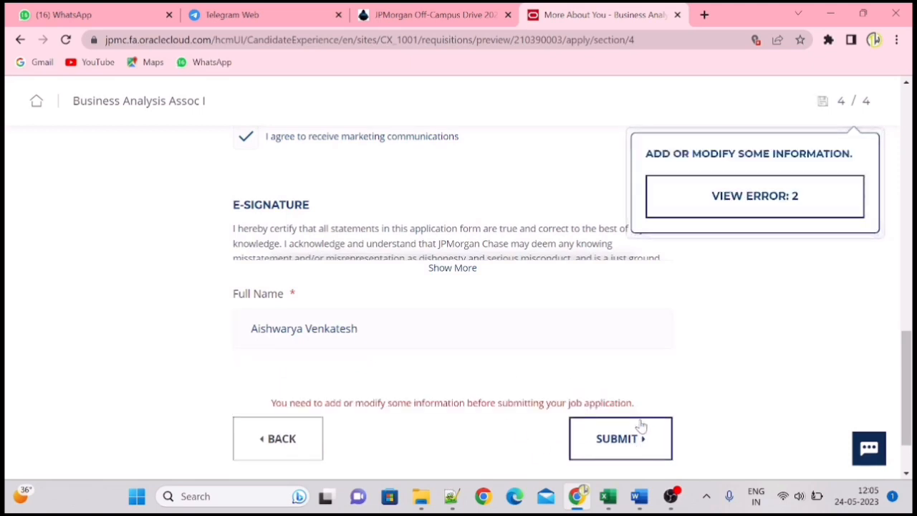
pyautogui.scroll(-1, 877, 351)
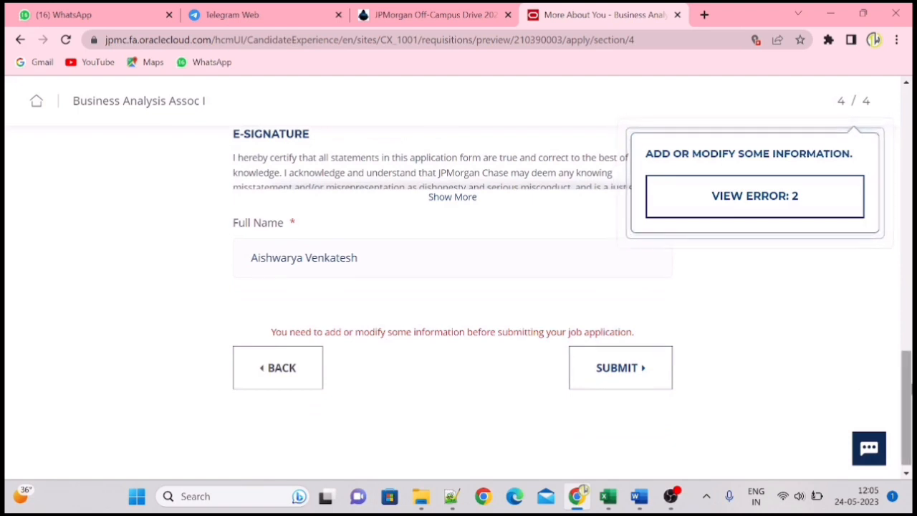
pyautogui.scroll(1, 768, 192)
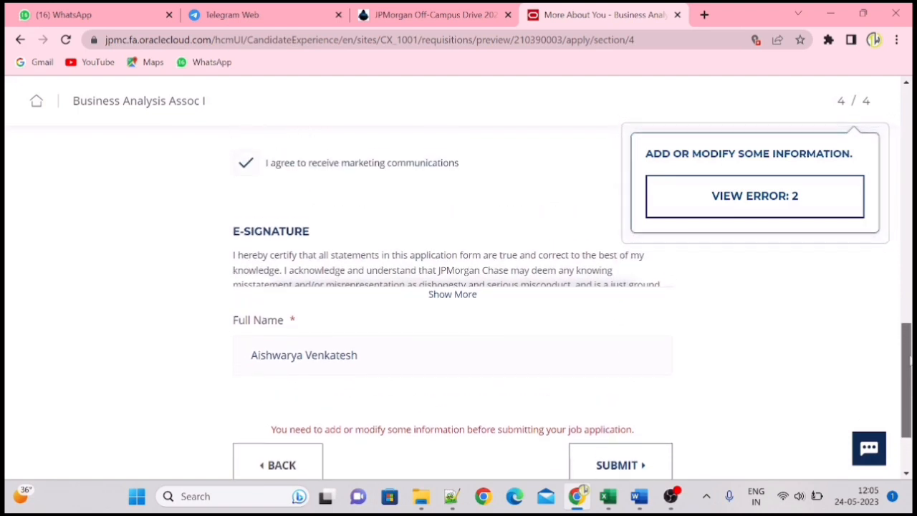
# - Fix both flagged education entries by setting their degree to Bachelor's Degree
pyautogui.click(756, 198)
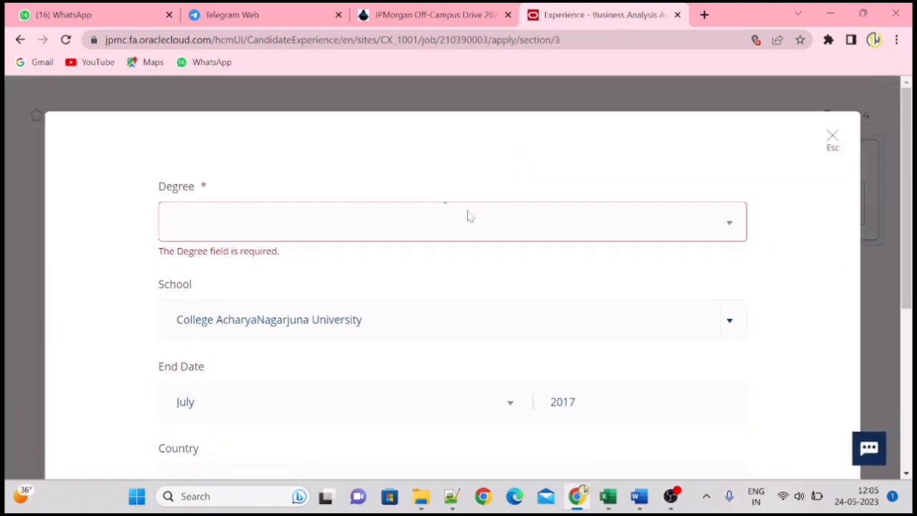
pyautogui.click(284, 213)
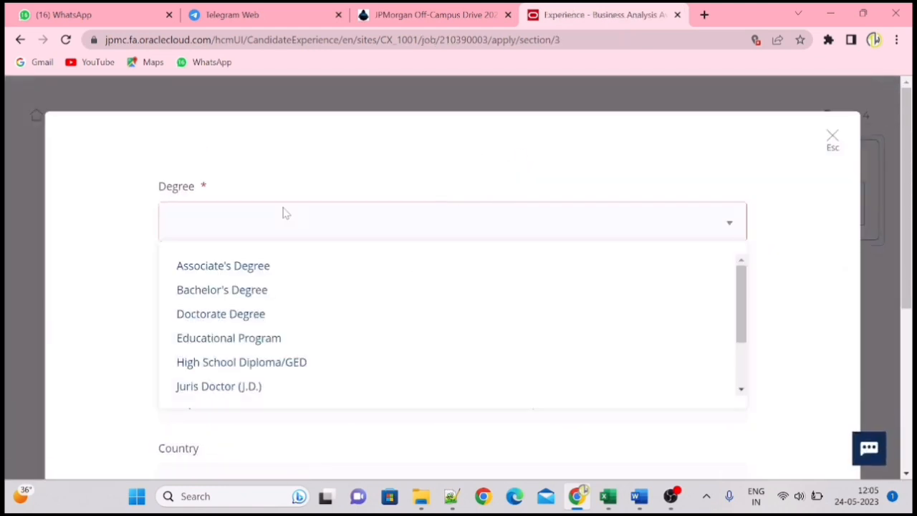
pyautogui.click(243, 291)
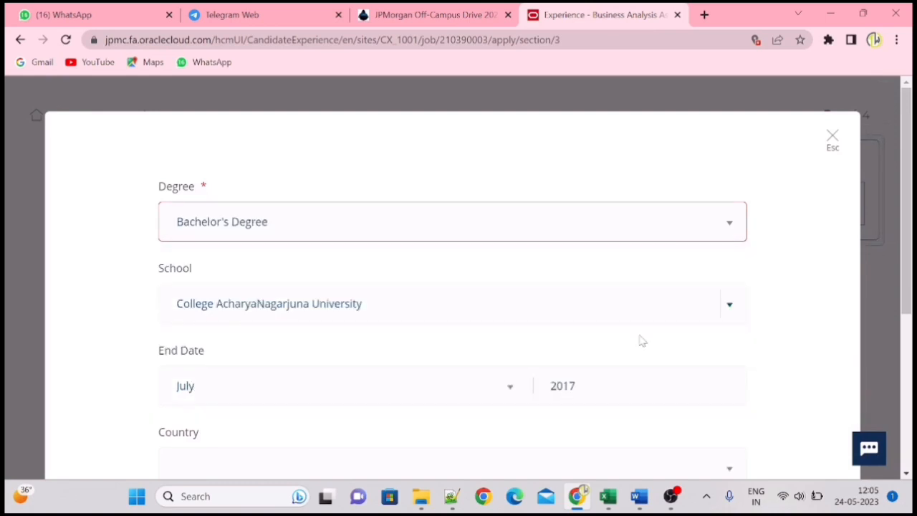
pyautogui.moveTo(905, 272); pyautogui.dragTo(901, 400)
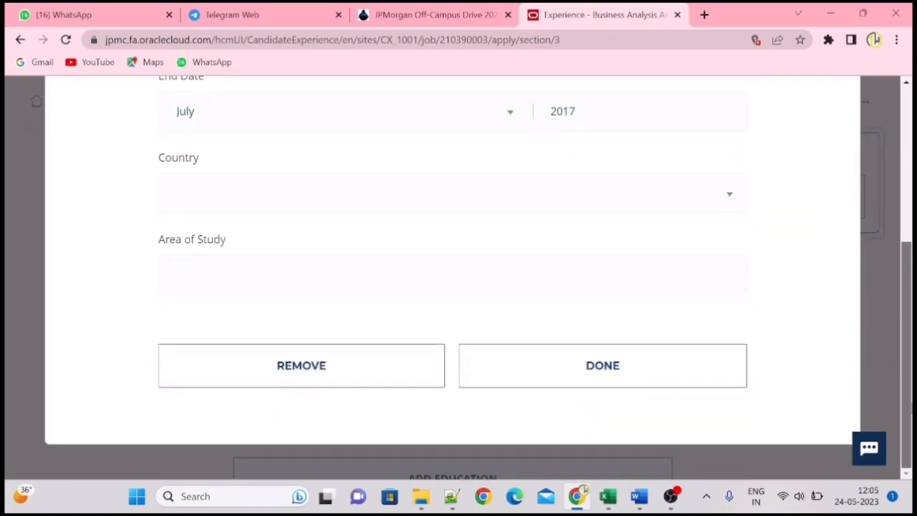
pyautogui.click(598, 381)
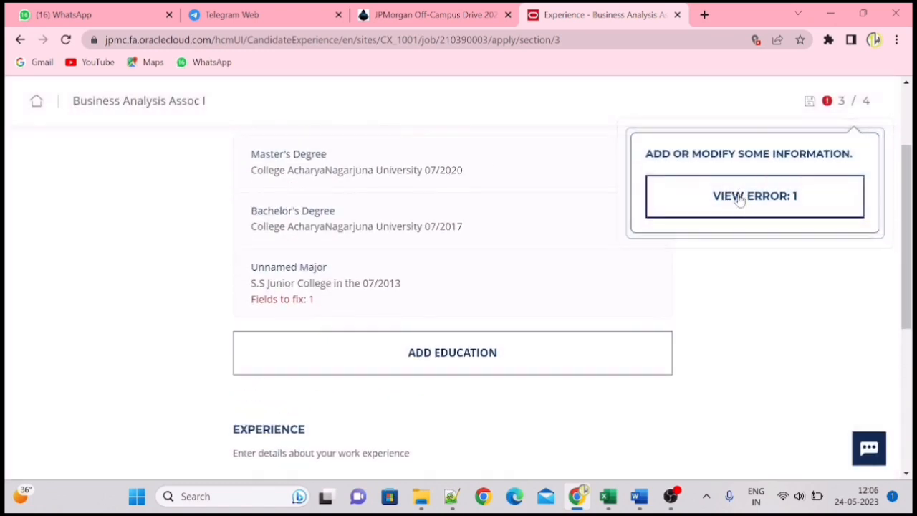
pyautogui.click(740, 195)
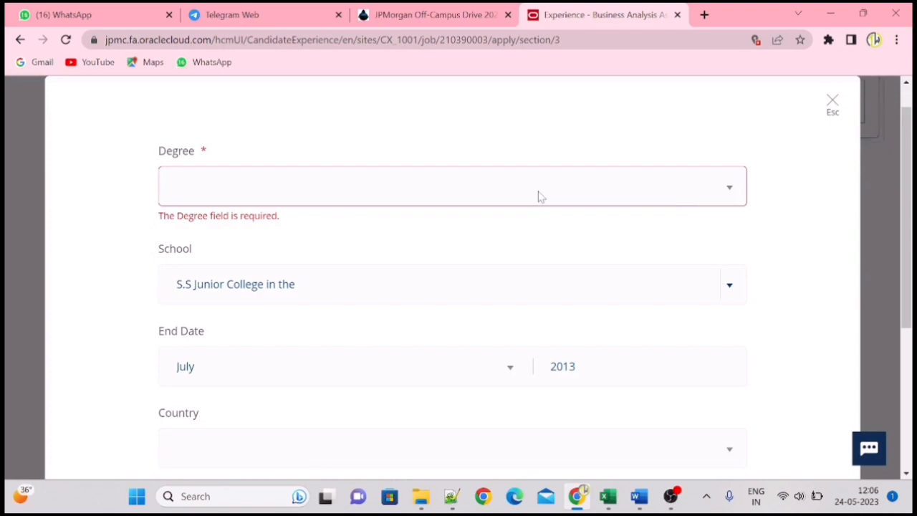
pyautogui.click(539, 197)
pyautogui.click(381, 257)
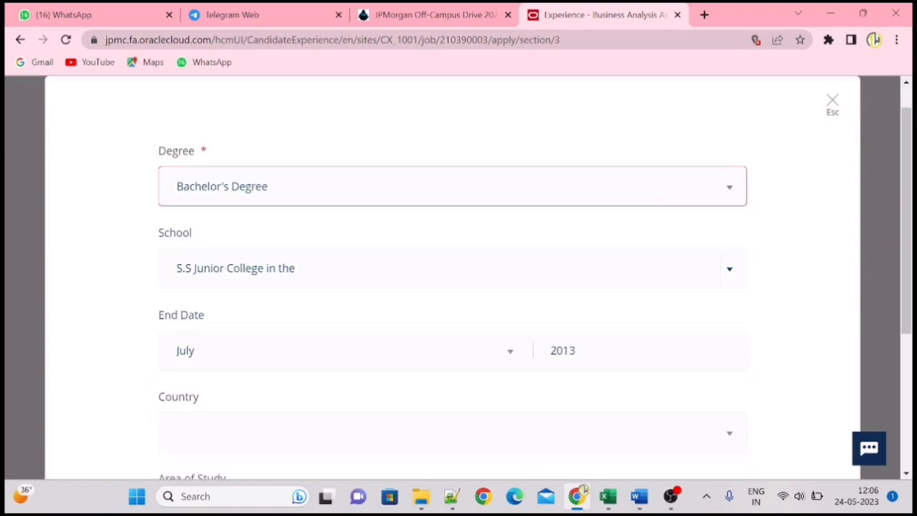
pyautogui.moveTo(907, 204); pyautogui.dragTo(909, 322)
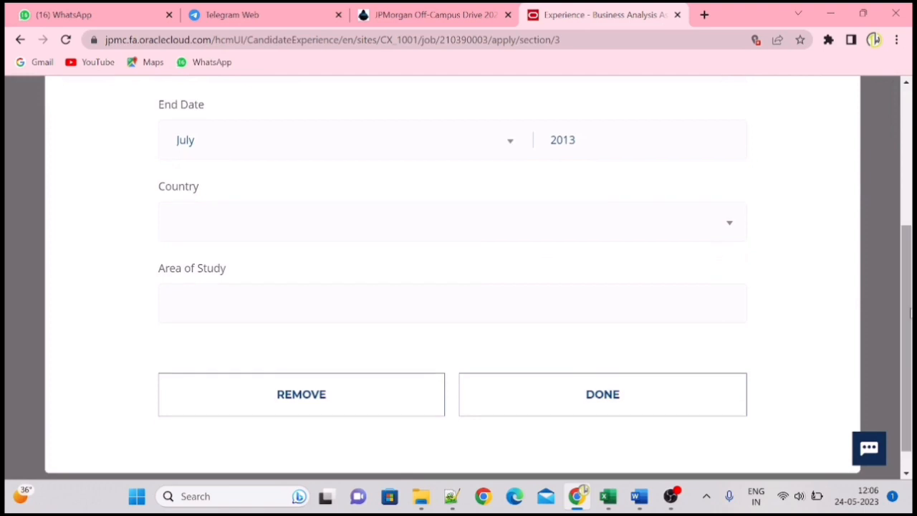
pyautogui.click(580, 414)
# - Reopen and re-save the Master's Degree entry, then scroll down to Experience
pyautogui.moveTo(907, 237); pyautogui.dragTo(904, 180)
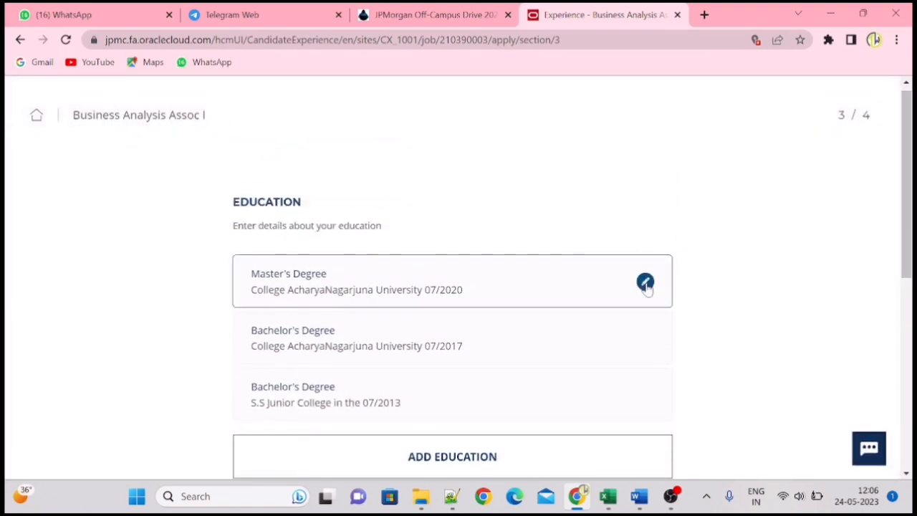
pyautogui.click(645, 283)
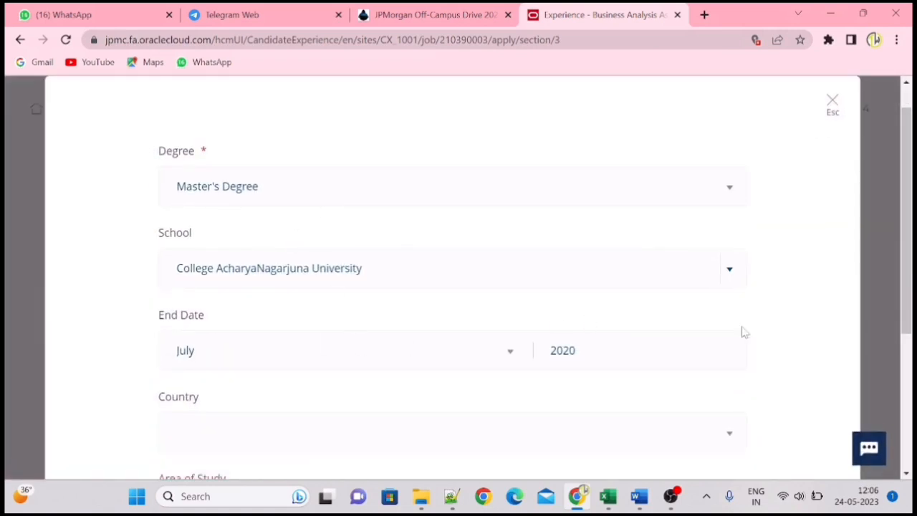
pyautogui.moveTo(907, 215); pyautogui.dragTo(906, 348)
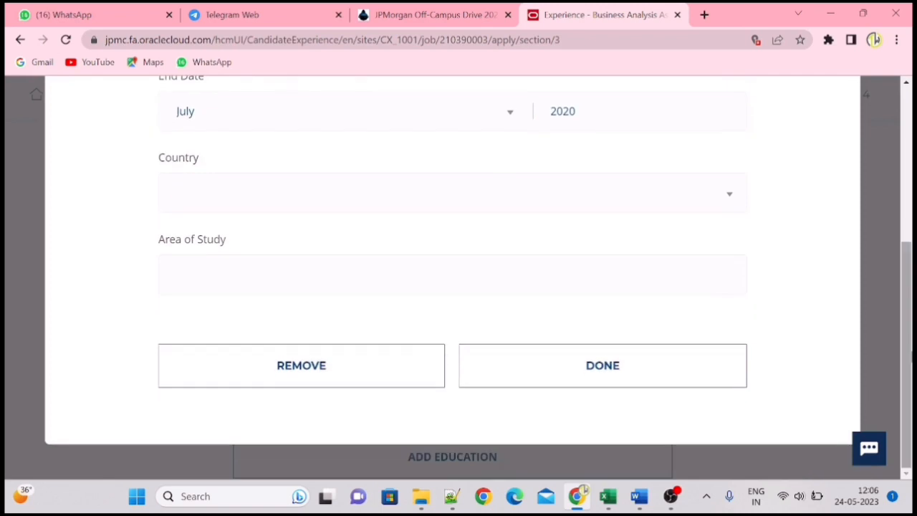
pyautogui.click(643, 366)
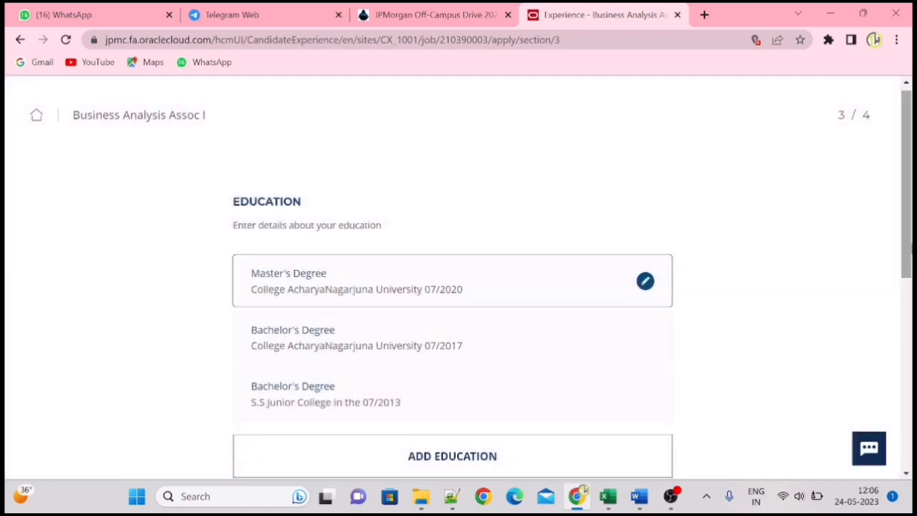
pyautogui.scroll(-6, 565, 394)
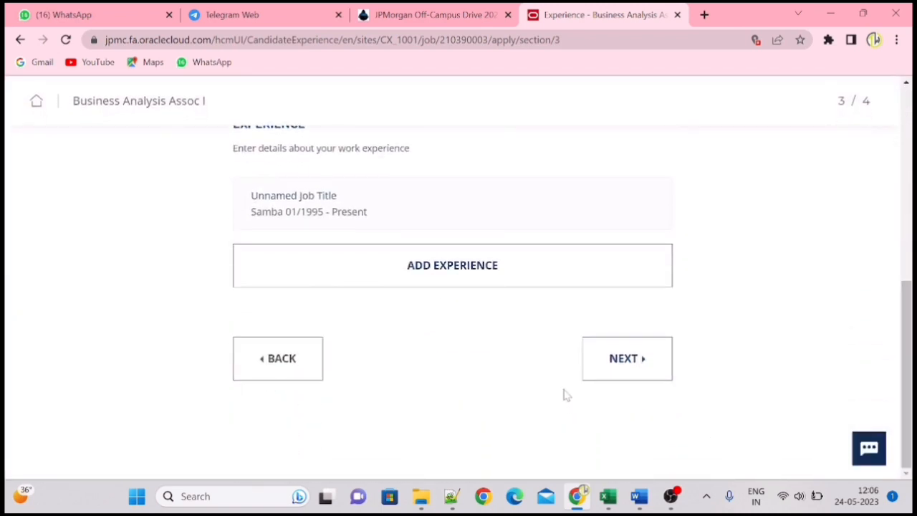
# - Advance to section 4 of 4 and submit the signed Business Analysis Assoc I application
pyautogui.click(606, 368)
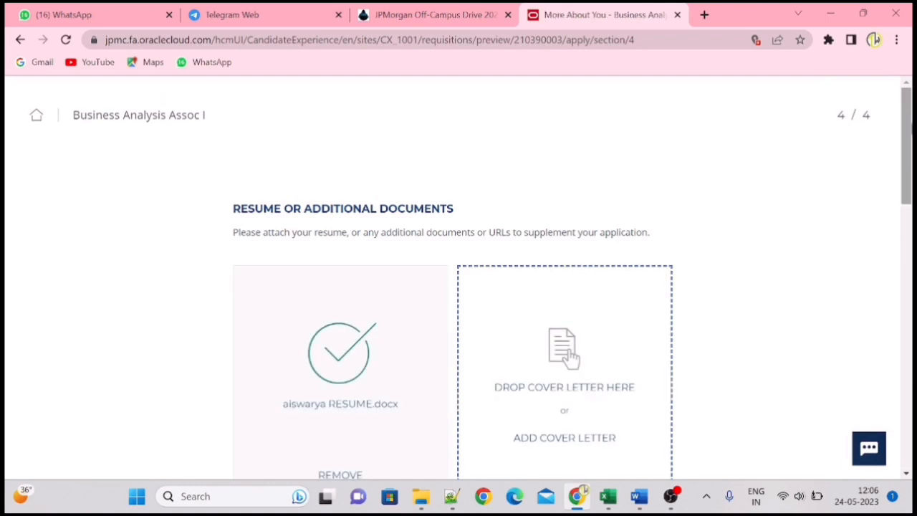
pyautogui.scroll(-10, 587, 386)
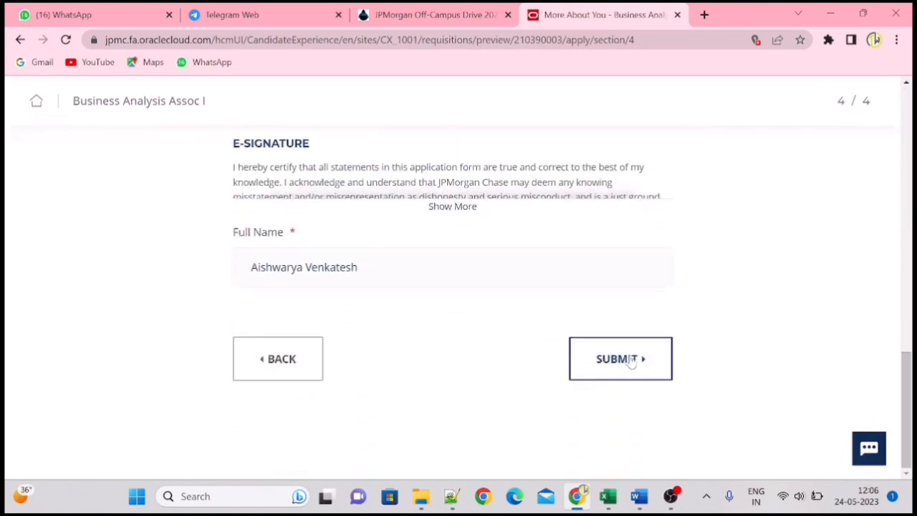
pyautogui.click(631, 361)
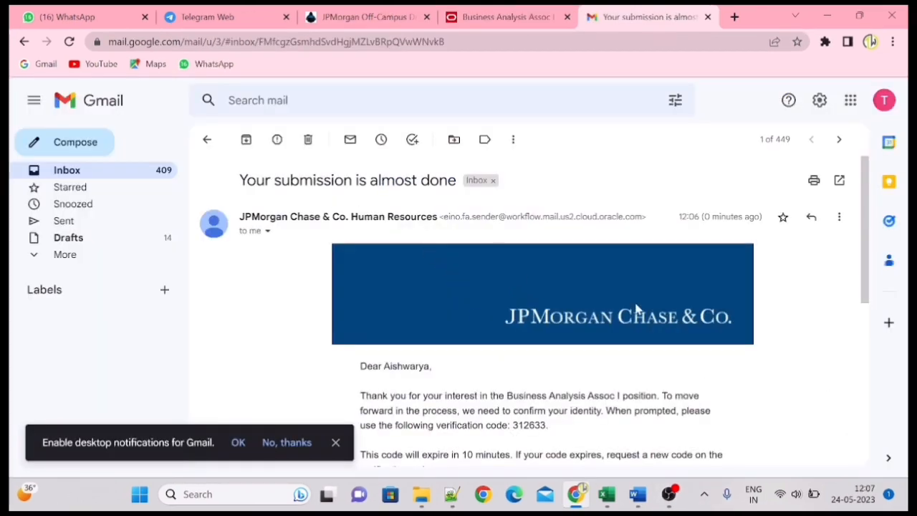
# - Read the code in the JPMorgan 'Your submission is almost done' email, then return to the application
pyautogui.moveTo(865, 203); pyautogui.dragTo(873, 281)
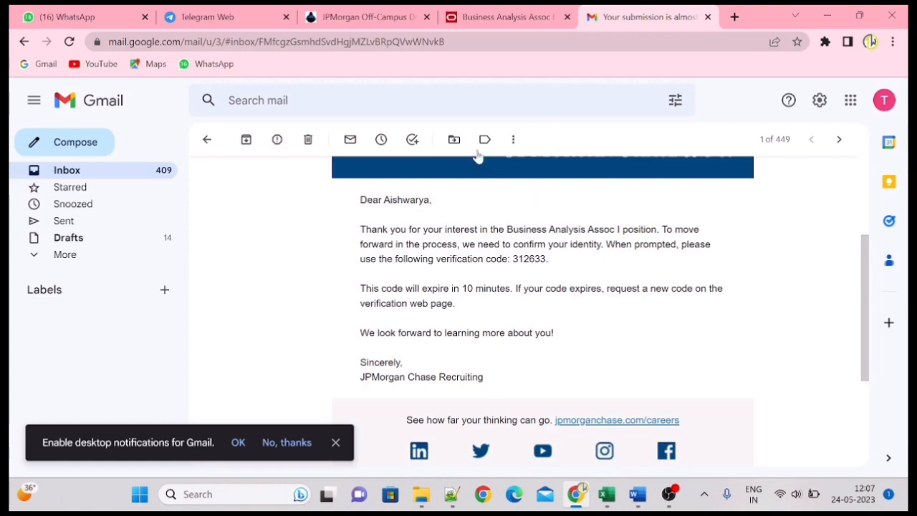
pyautogui.click(501, 16)
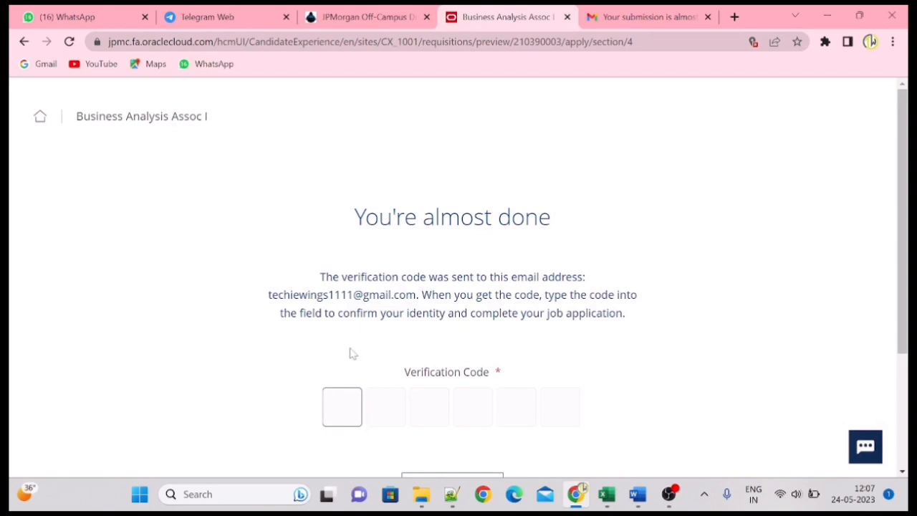
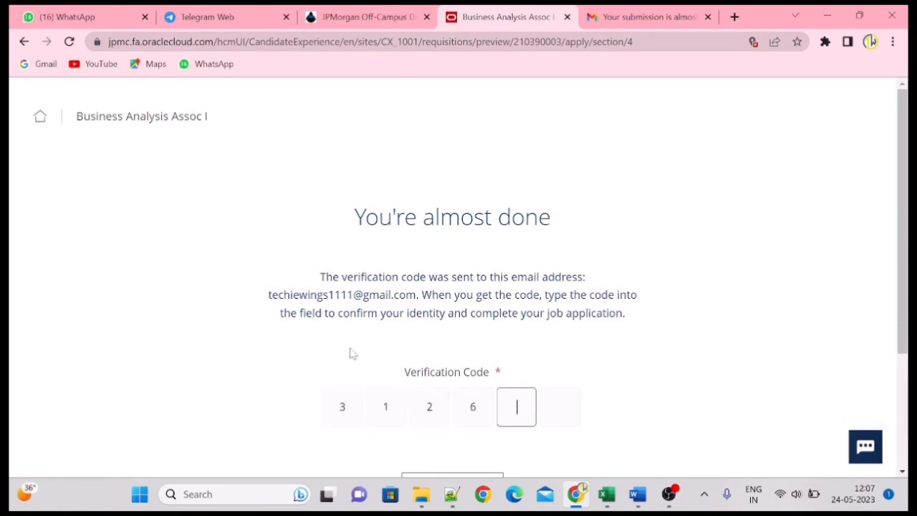
# - Enter the six-digit emailed verification code and verify it
pyautogui.moveTo(901, 319); pyautogui.dragTo(901, 423)
pyautogui.click(441, 337)
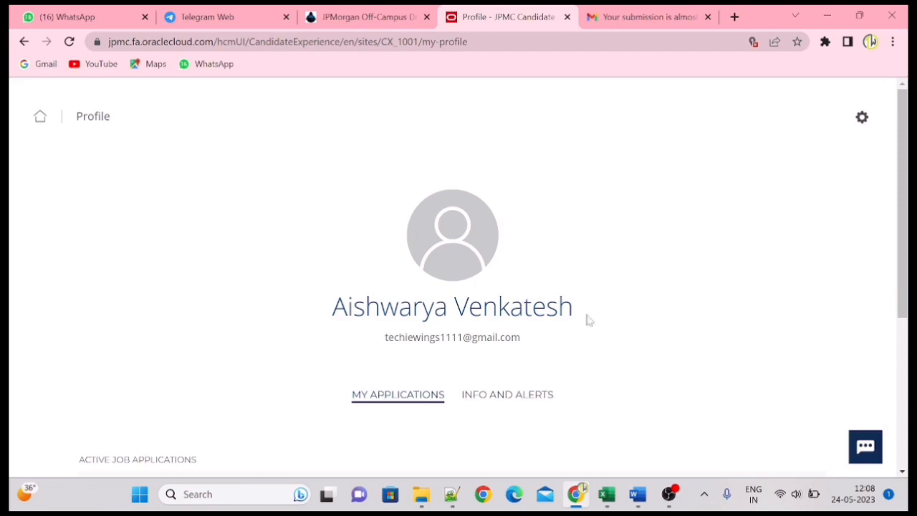
# - Confirm Business Analysis Assoc I shows Under Review, dismiss the thank-you toast, and open Info and Alerts
pyautogui.moveTo(904, 227); pyautogui.dragTo(907, 376)
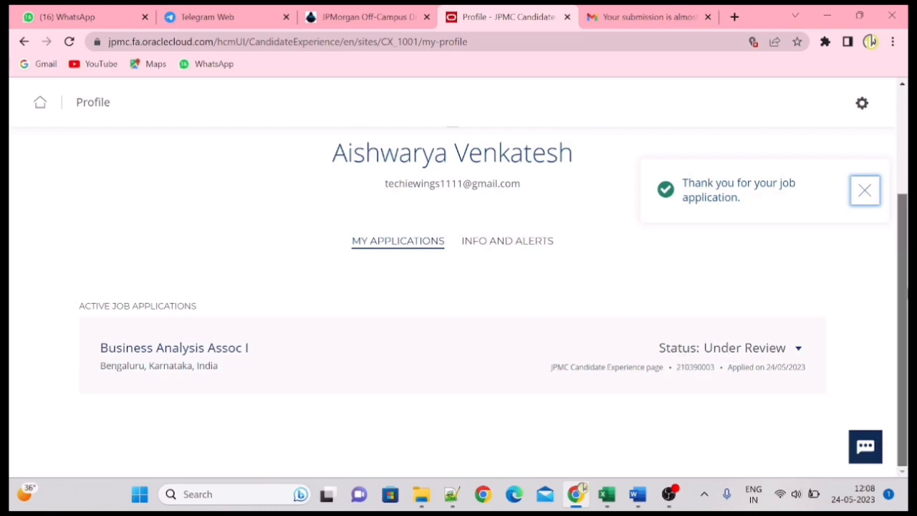
pyautogui.click(864, 191)
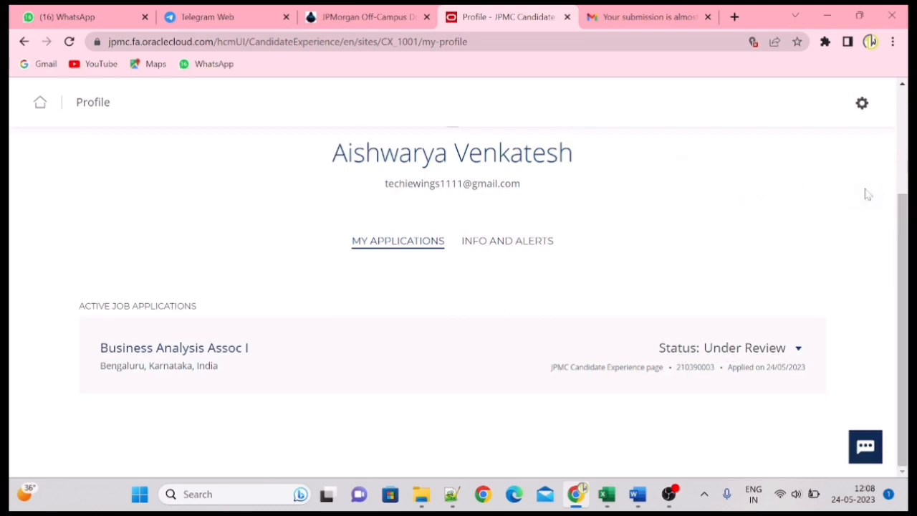
pyautogui.click(508, 247)
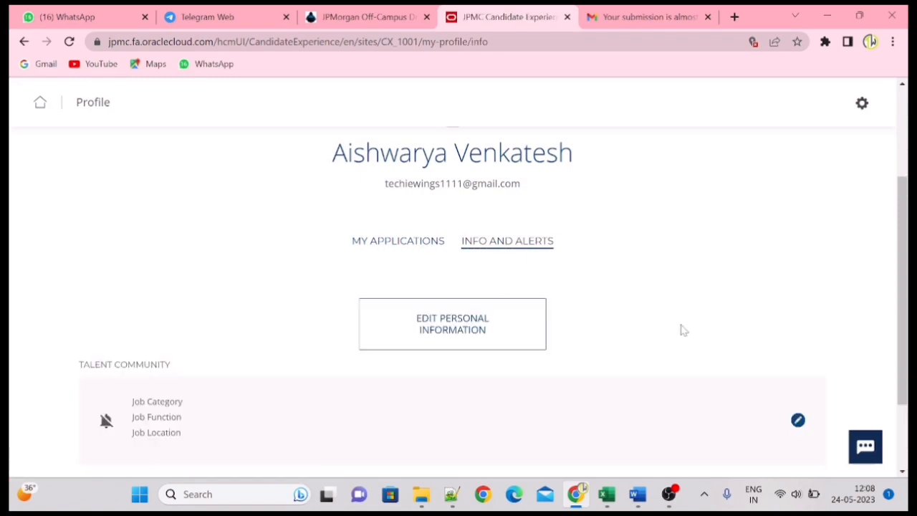
# - Scroll through Info and Alerts to review Talent Community alerts, marketing consent and Delete My Profile
pyautogui.scroll(-2, 458, 286)
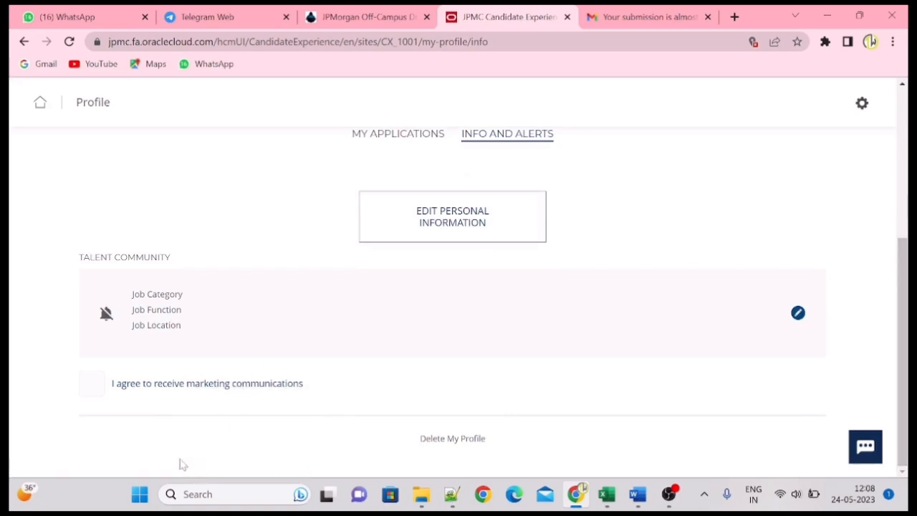
pyautogui.scroll(3, 459, 286)
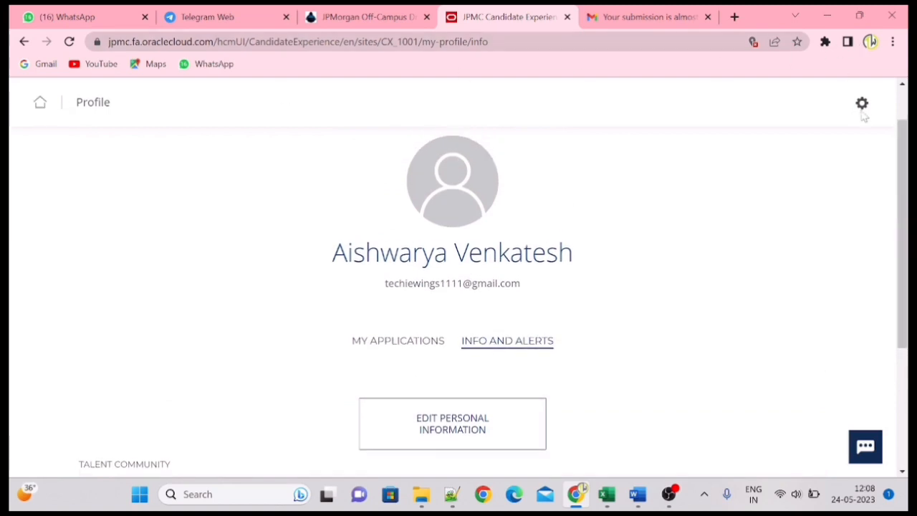
pyautogui.scroll(-1, 902, 236)
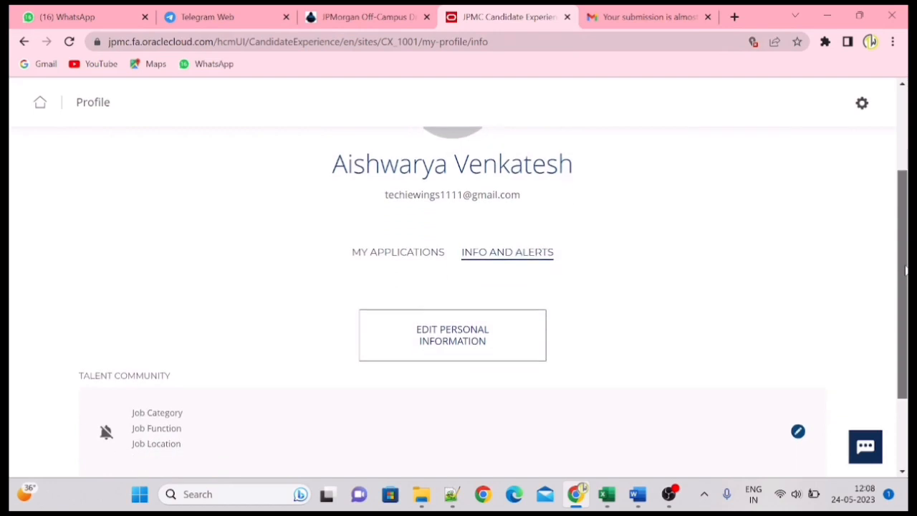
# - Open the personal information editor, block the location request, and scroll down to UPDATE
pyautogui.click(531, 332)
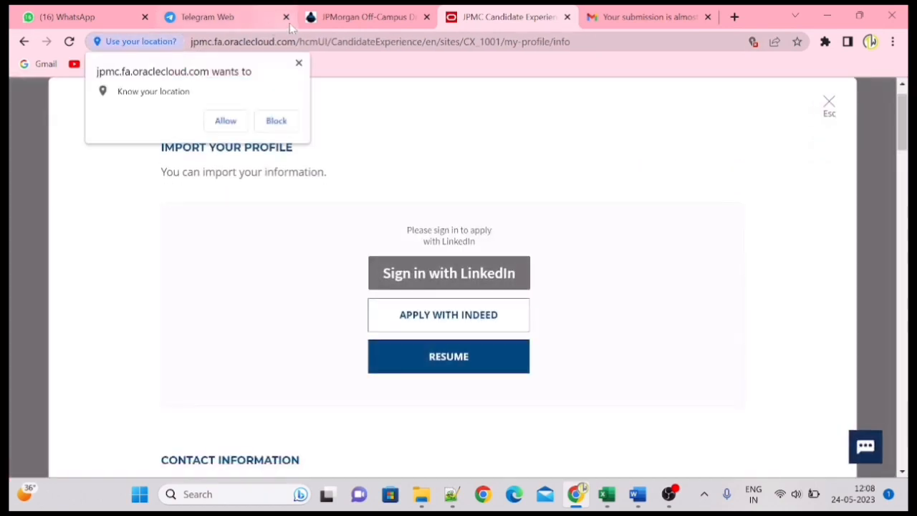
pyautogui.click(299, 63)
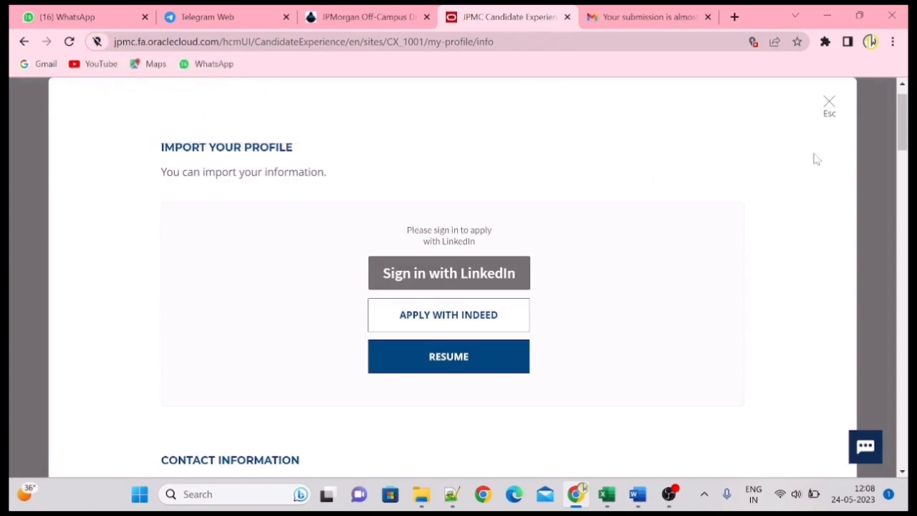
pyautogui.moveTo(903, 136); pyautogui.dragTo(902, 437)
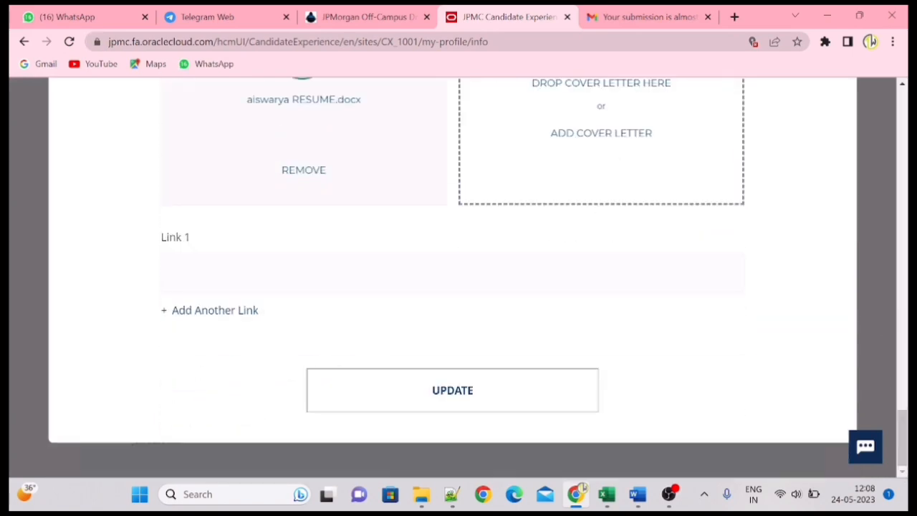